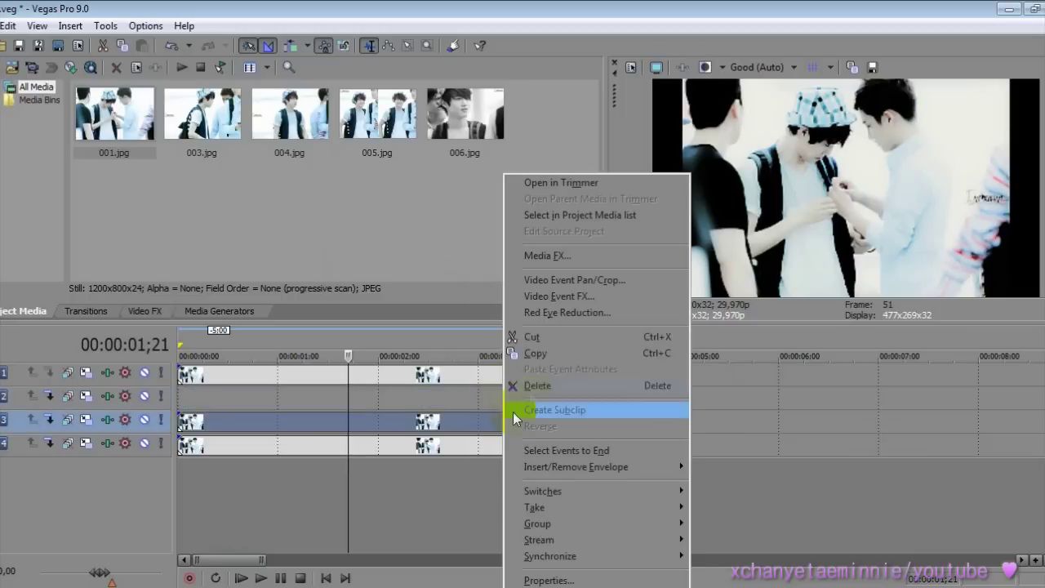
Delete the extra 001.jpg events from tracks 3 and 4 and enlarge the height of the timeline tracks
right_click(536, 441)
click(563, 238)
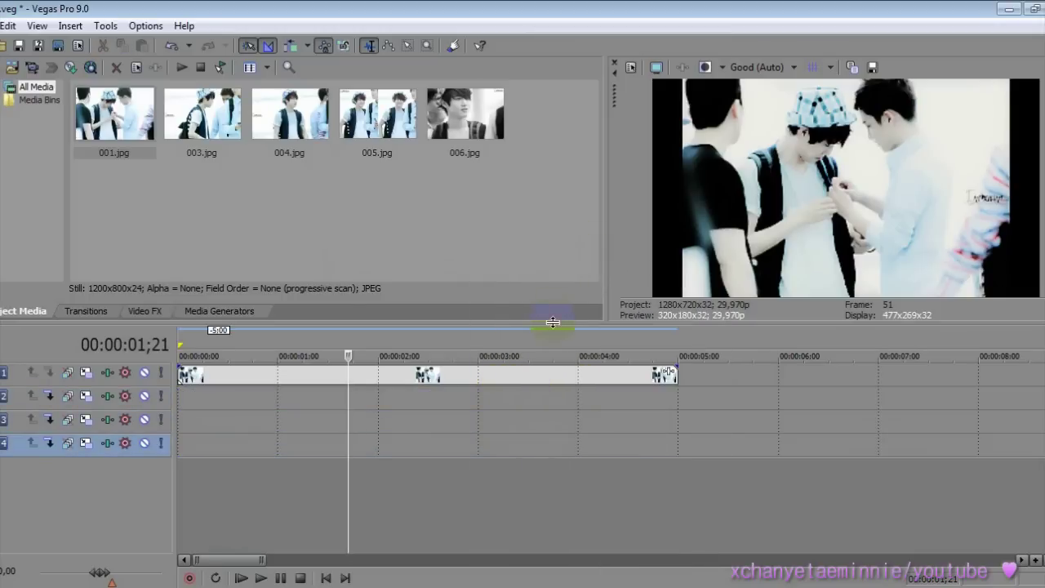
drag(552, 321, 554, 298)
click(1044, 532)
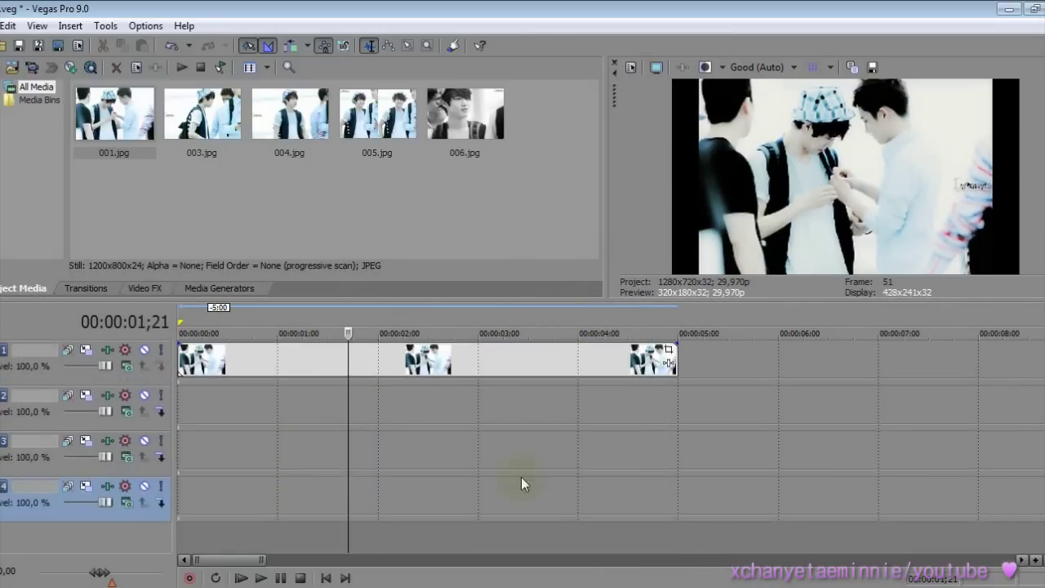
Shorten the 001.jpg event on track 1 so that it ends at 00:00:00;15
click(393, 365)
drag(660, 354, 271, 360)
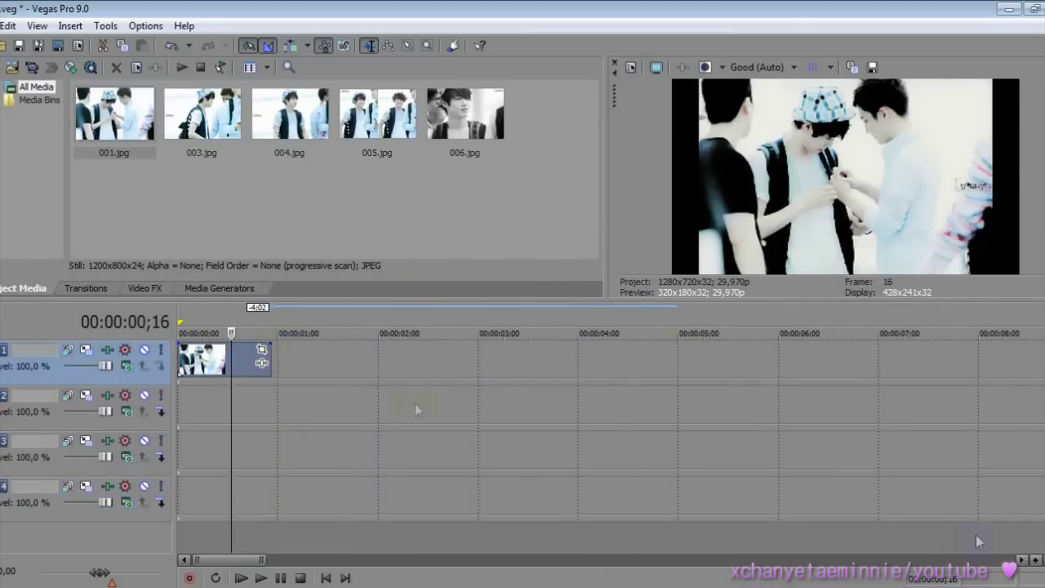
click(1038, 561)
drag(625, 363, 417, 368)
click(386, 370)
scroll(451, 370, up, 1)
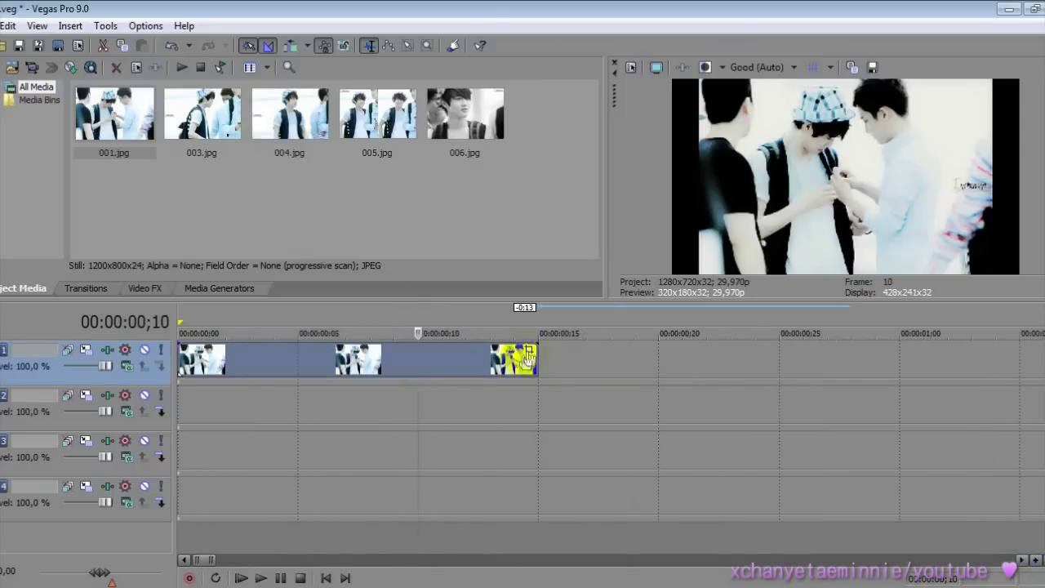
Crop the 001.jpg event so the photo fills the widescreen frame, with the crop area shifted up
click(528, 357)
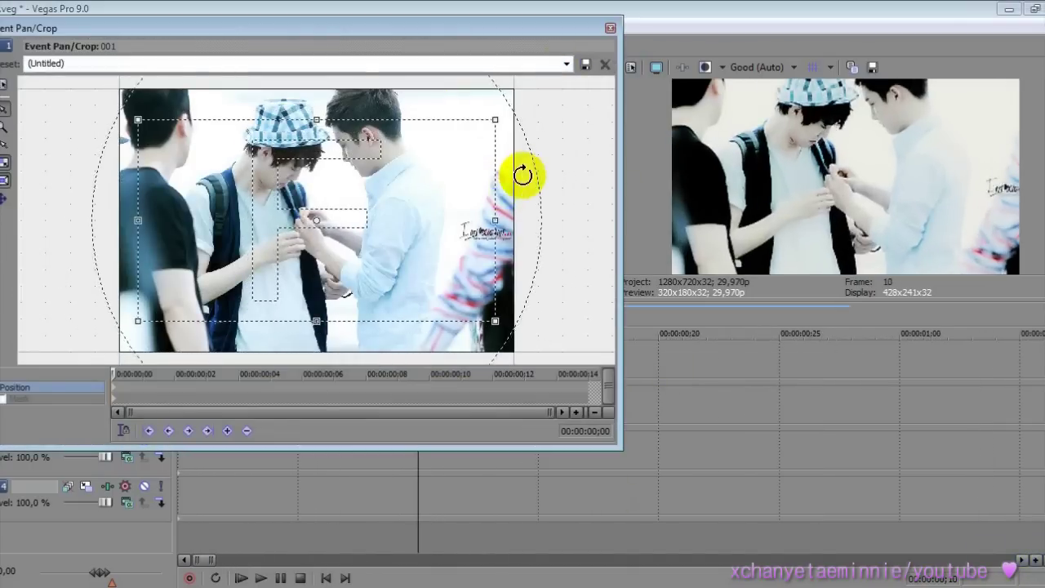
drag(427, 202, 421, 182)
click(610, 28)
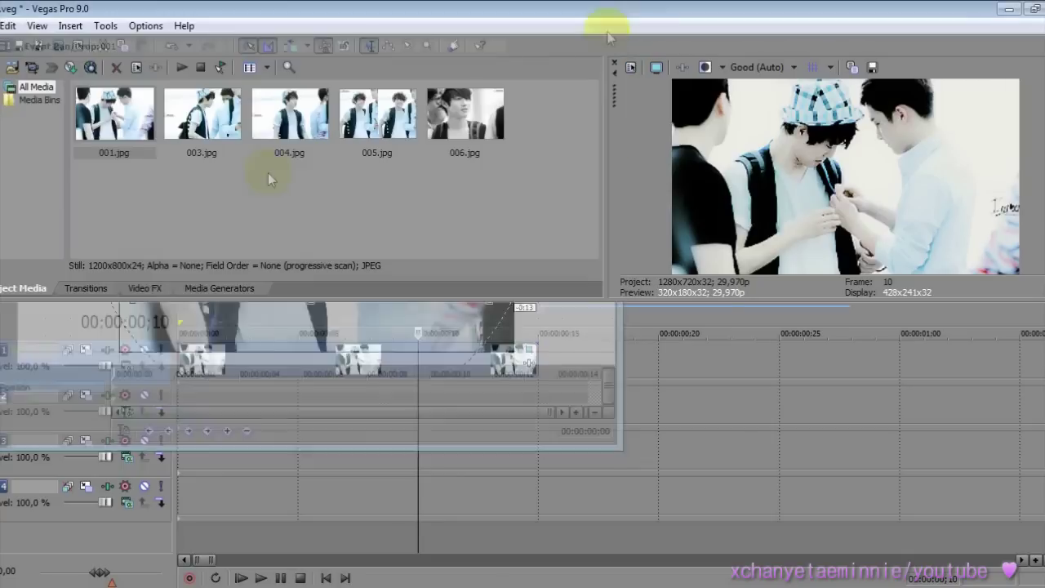
Apply the Cookie Cutter effect with the Circle, Center preset to the 001 event, using border 0.02 and size 0.250
click(145, 288)
scroll(140, 163, down, 3)
click(24, 190)
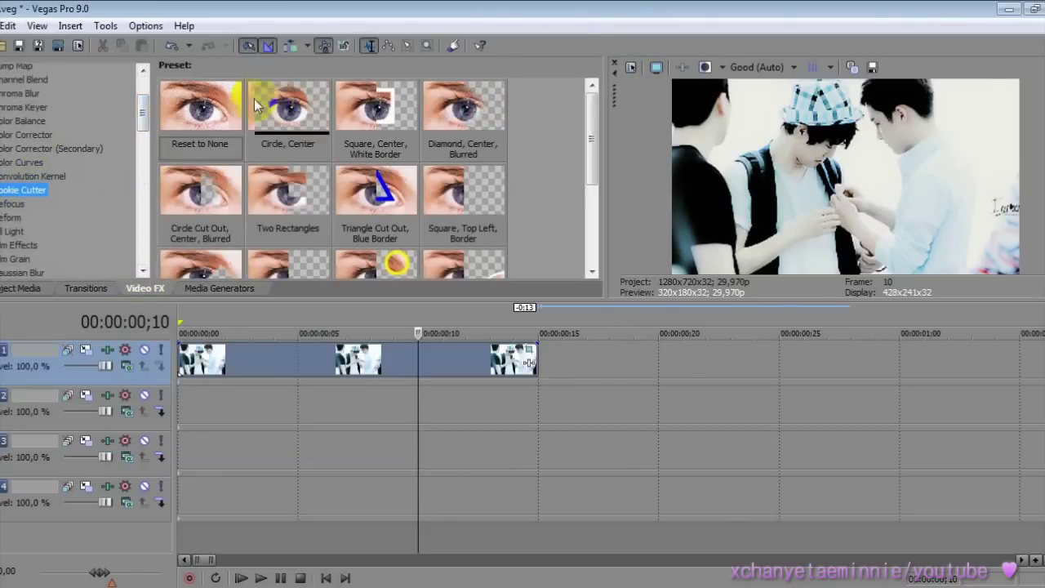
drag(443, 359, 443, 359)
drag(245, 261, 250, 259)
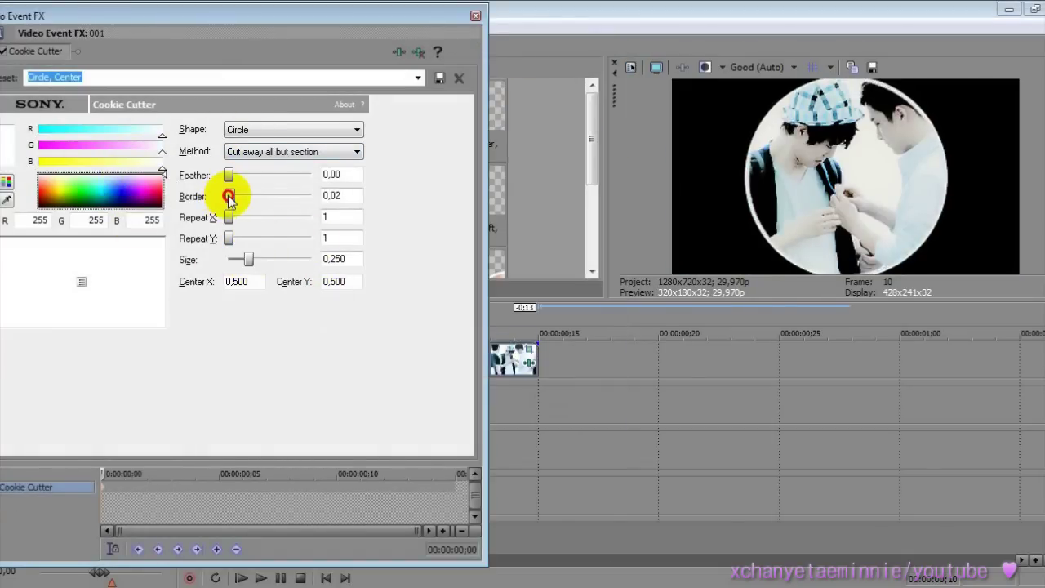
click(475, 16)
Move the 001 event to track 3 and place 003.jpg on track 2 starting at 00:00:00;05
click(98, 289)
drag(207, 106, 326, 455)
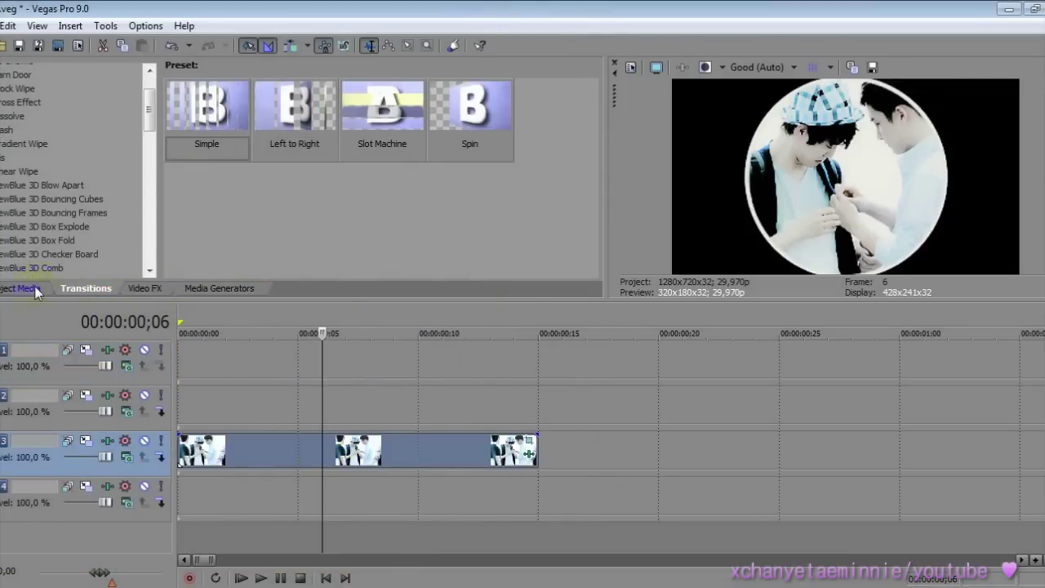
click(32, 289)
drag(203, 114, 657, 412)
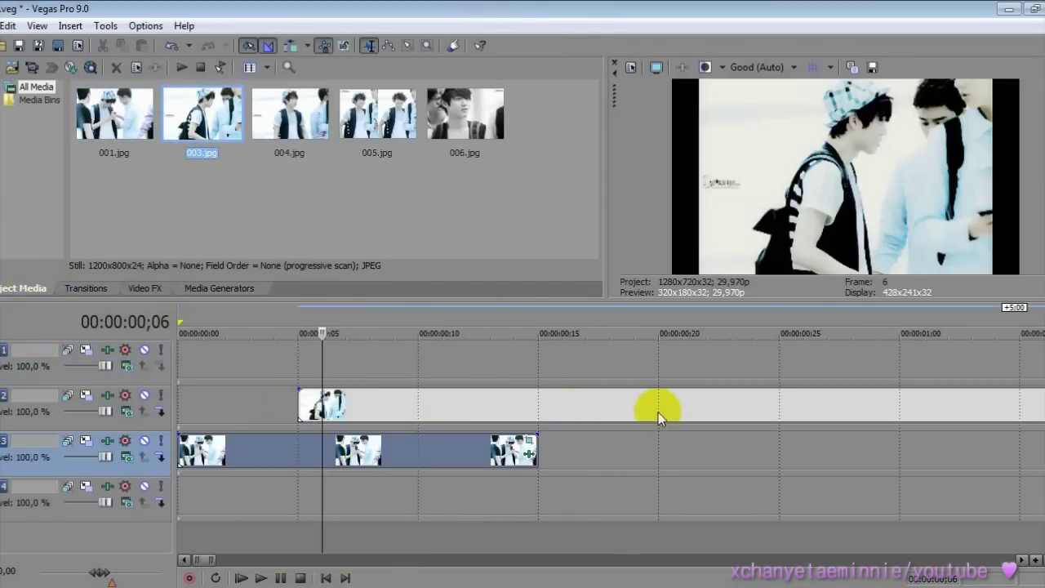
Split the 003 event on track 2 at 00:00:00;20 and delete the remainder
click(658, 412)
key(s)
right_click(684, 402)
click(713, 384)
click(540, 404)
Crop the 003 event to the widescreen output aspect and reposition the crop area around the boy in the hat
click(648, 398)
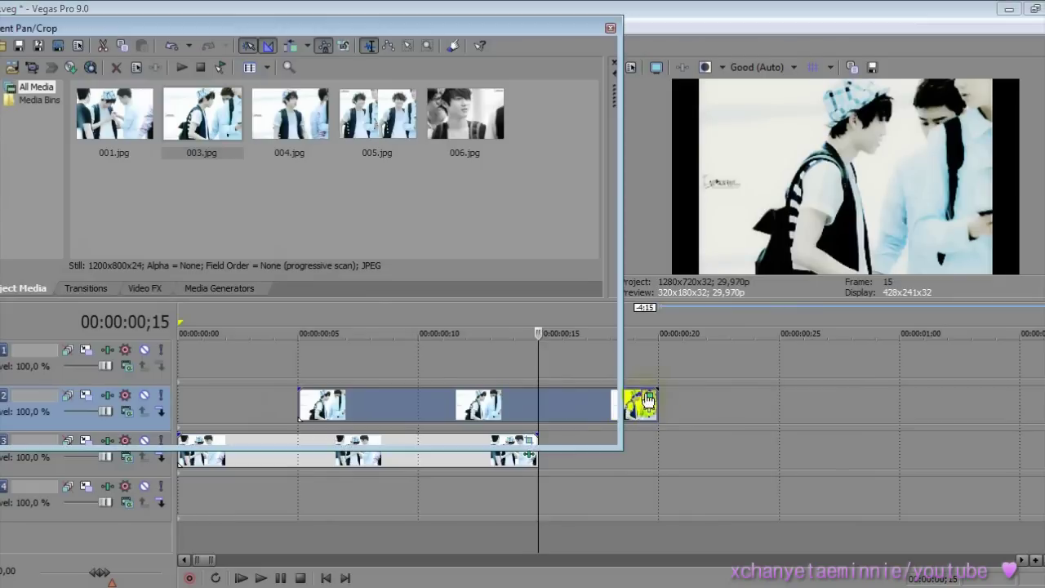
click(563, 64)
click(466, 104)
drag(514, 209, 452, 236)
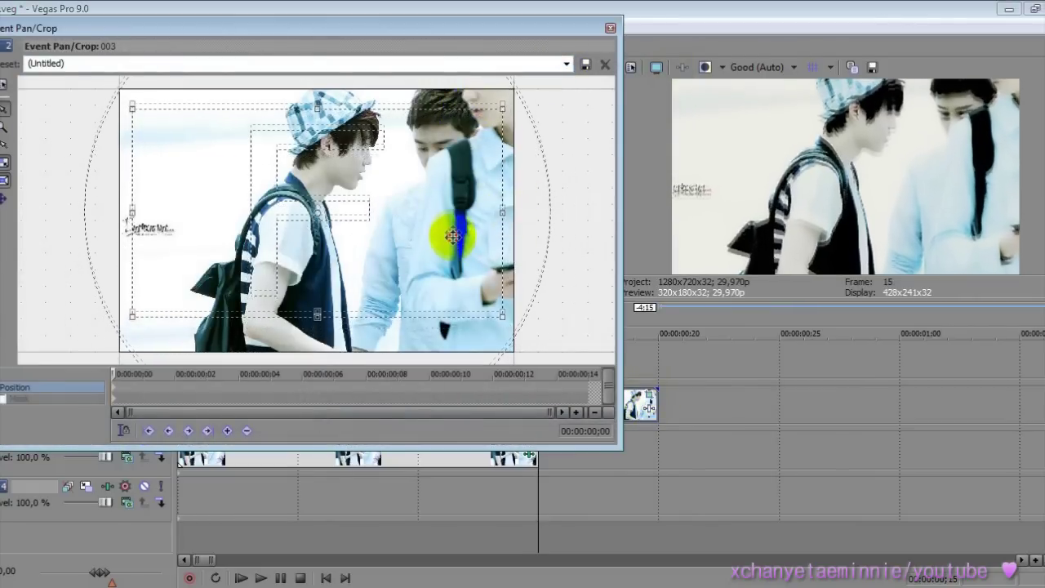
click(610, 28)
Apply the Cookie Cutter preset Square, Center, White Border to the 003 event on track 2 and adjust its border
click(145, 288)
drag(375, 111, 551, 410)
mouse_move(237, 197)
mouse_down()
mouse_move(261, 201)
mouse_move(229, 202)
mouse_up()
click(475, 16)
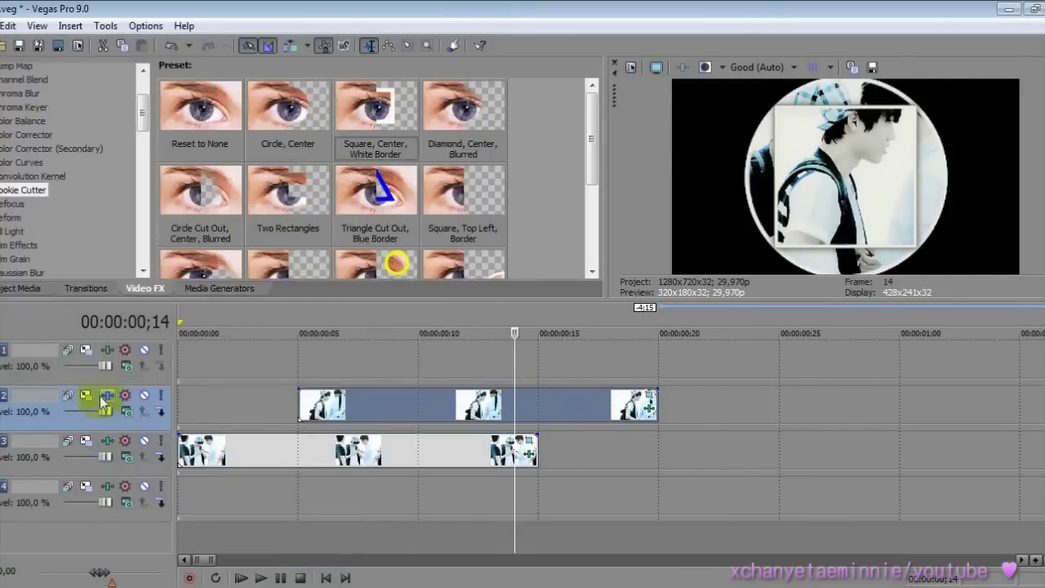
Rotate track 2 to an orientation angle of about 15.5° in its track motion
click(107, 397)
drag(453, 145, 255, 50)
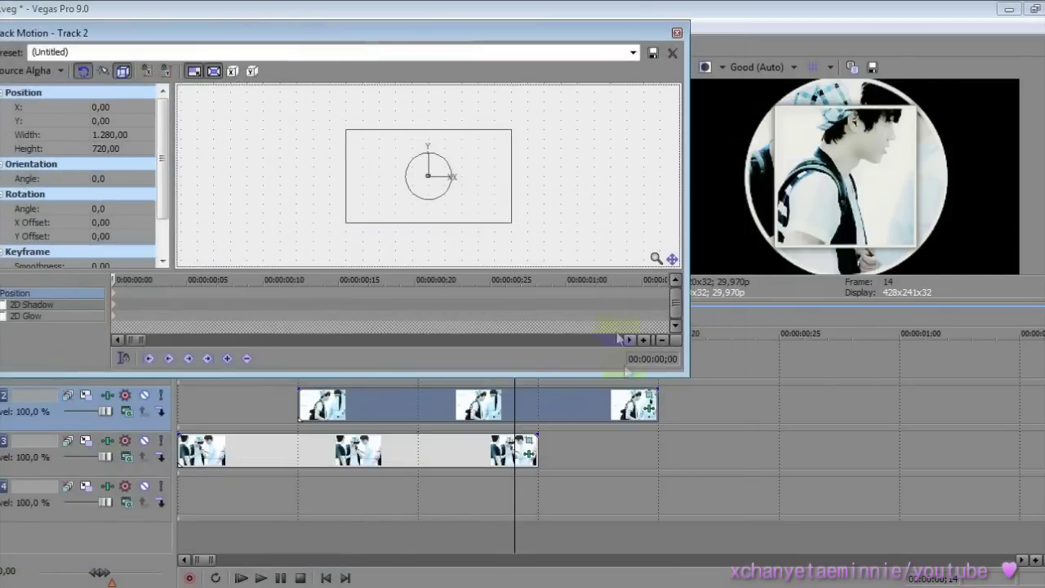
drag(684, 374, 543, 527)
drag(325, 280, 250, 280)
click(531, 32)
Copy the 003 event from track 2 and paste it on track 1 at 00:00:00;07
right_click(430, 406)
click(482, 353)
click(346, 363)
right_click(434, 364)
click(462, 370)
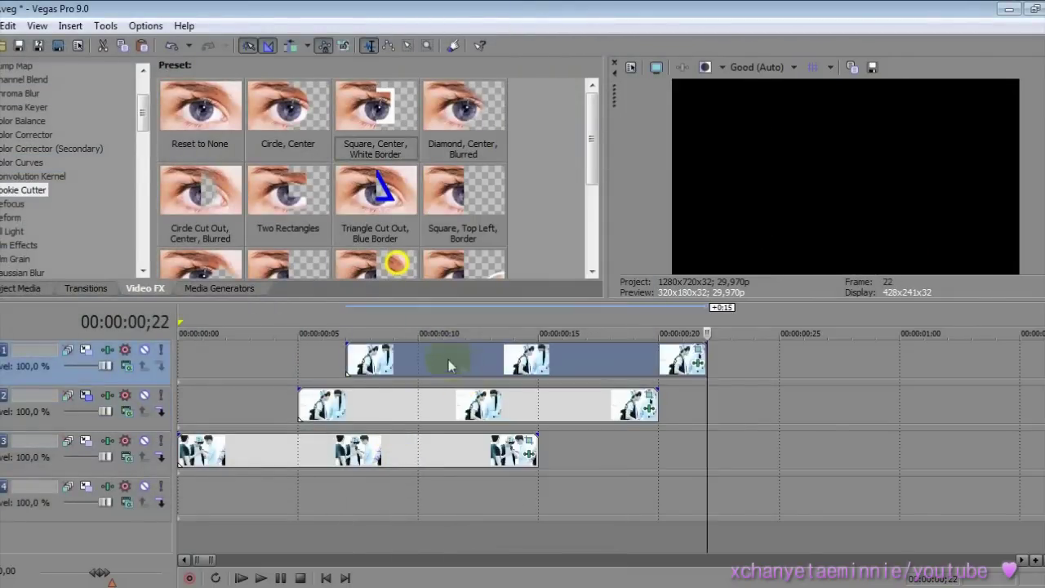
Try the Gradient Map effect with the Reset to None preset on the track 1 event and remove it from the effect chain
click(443, 359)
drag(141, 125, 142, 149)
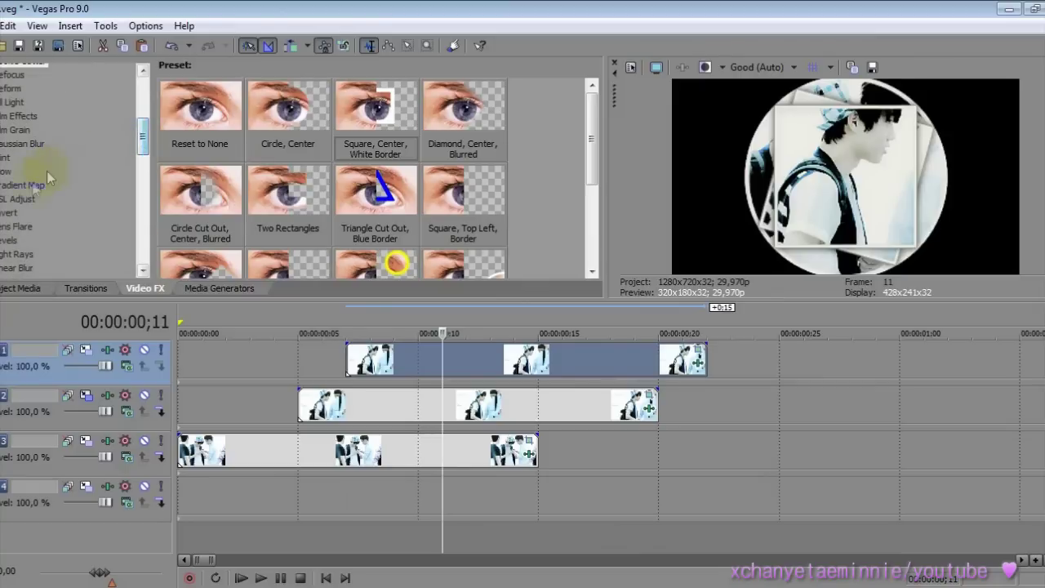
click(31, 185)
drag(200, 119, 276, 290)
drag(384, 356, 384, 356)
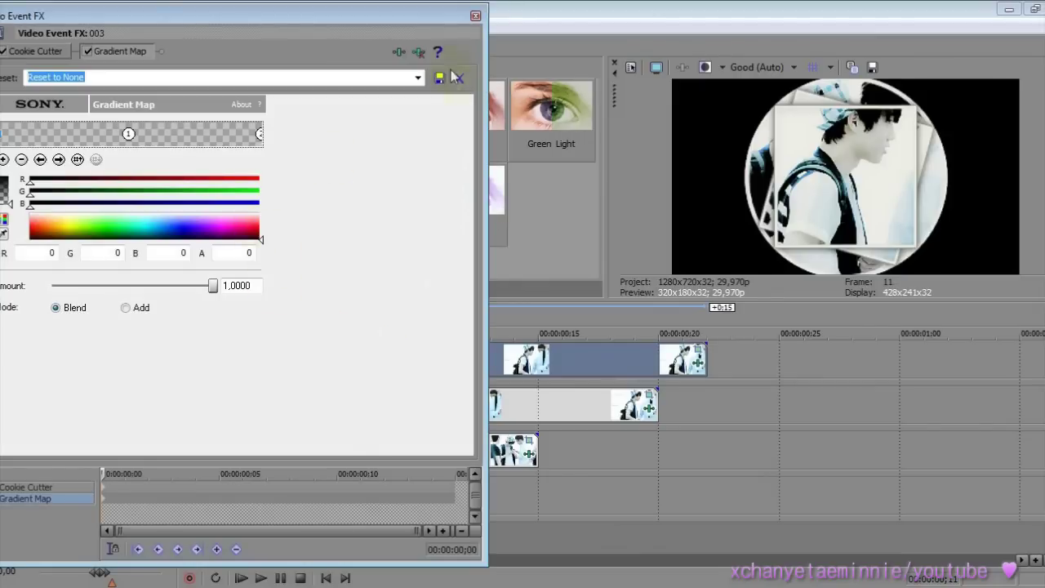
click(433, 53)
click(466, 11)
Apply the 100% Black and White effect preset to the 003 event on track 1
key(b)
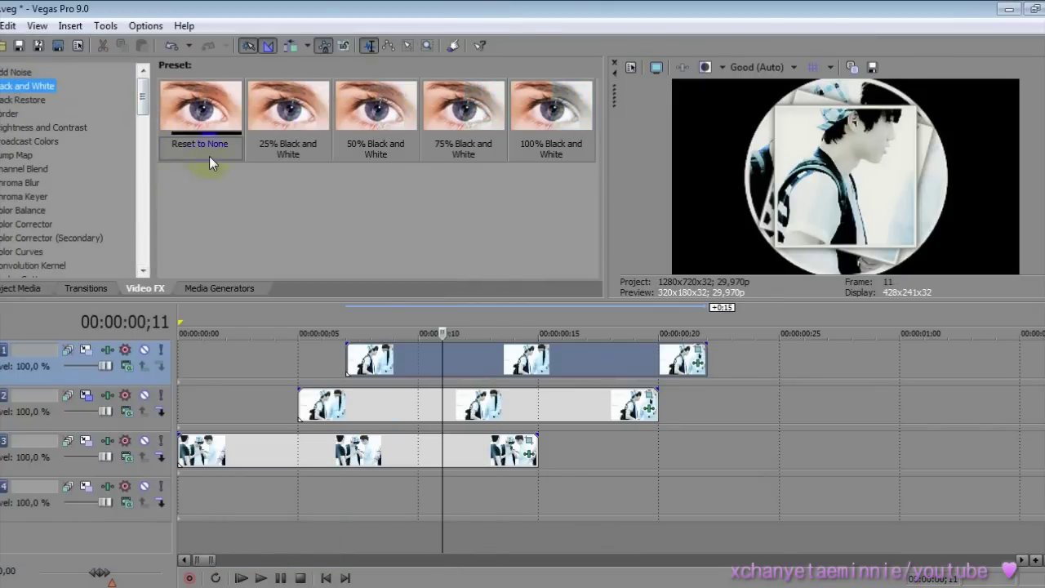
drag(588, 373, 584, 360)
click(481, 16)
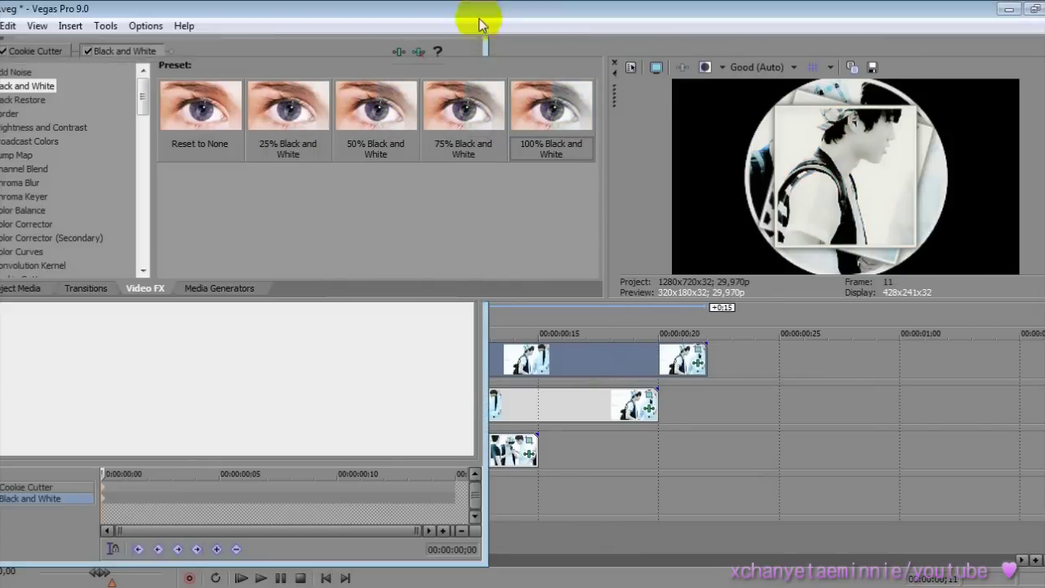
Rotate track 1 to an orientation angle of about -17° in its track motion
click(68, 350)
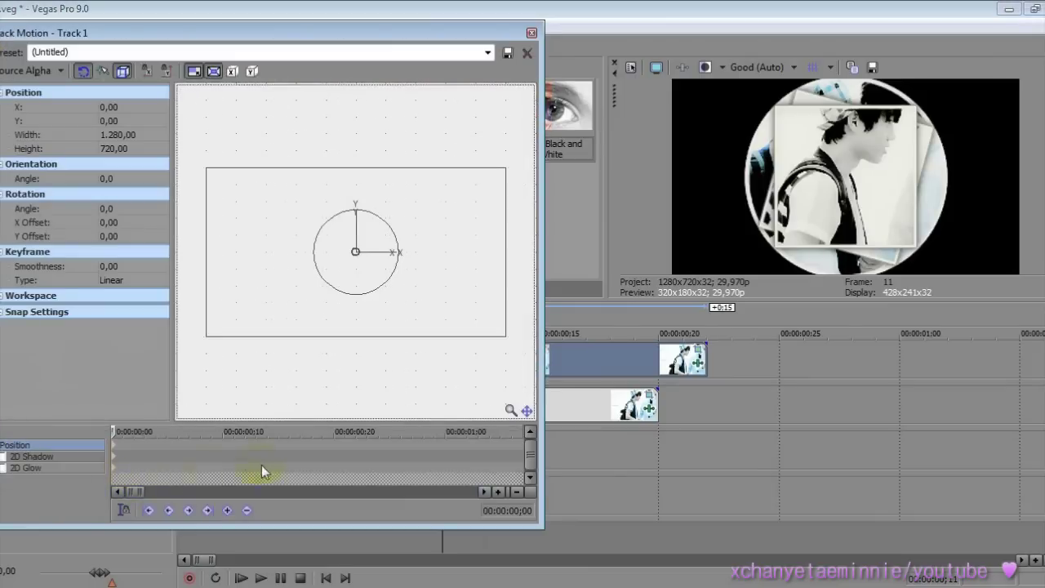
drag(314, 279, 319, 295)
click(327, 468)
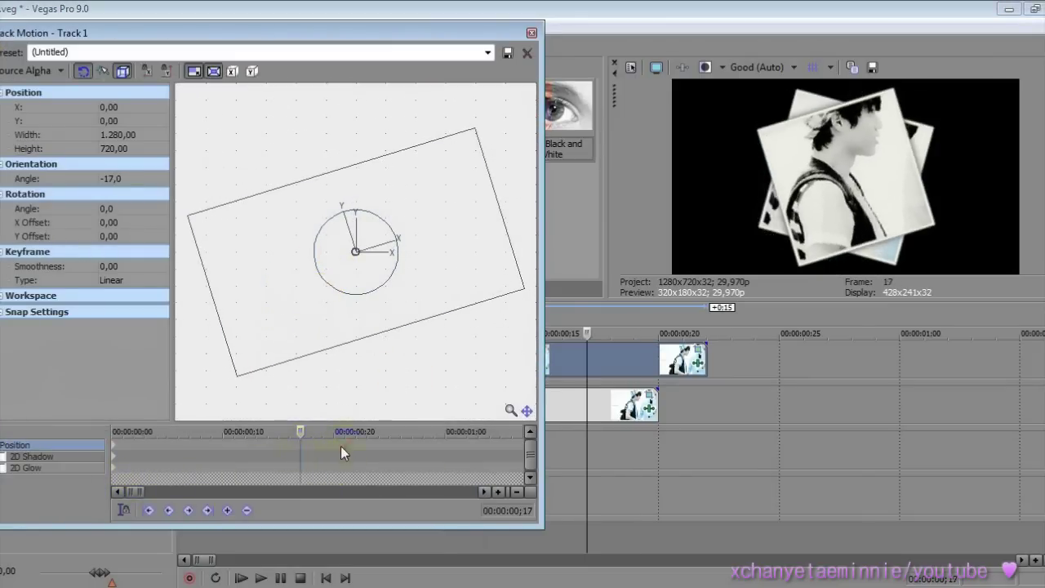
click(344, 454)
click(286, 382)
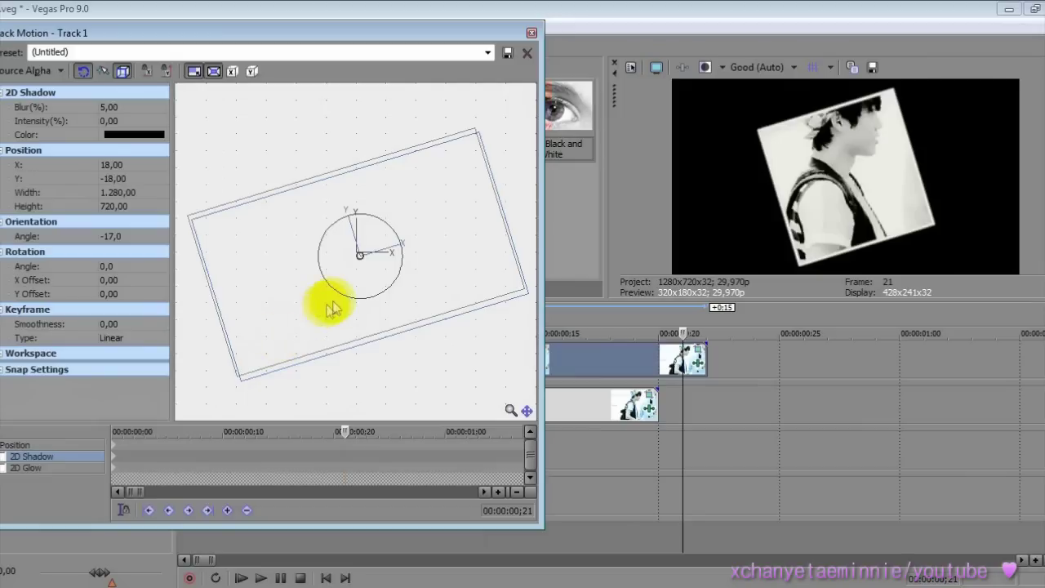
mouse_move(343, 294)
mouse_down()
mouse_move(327, 287)
mouse_move(336, 304)
mouse_up()
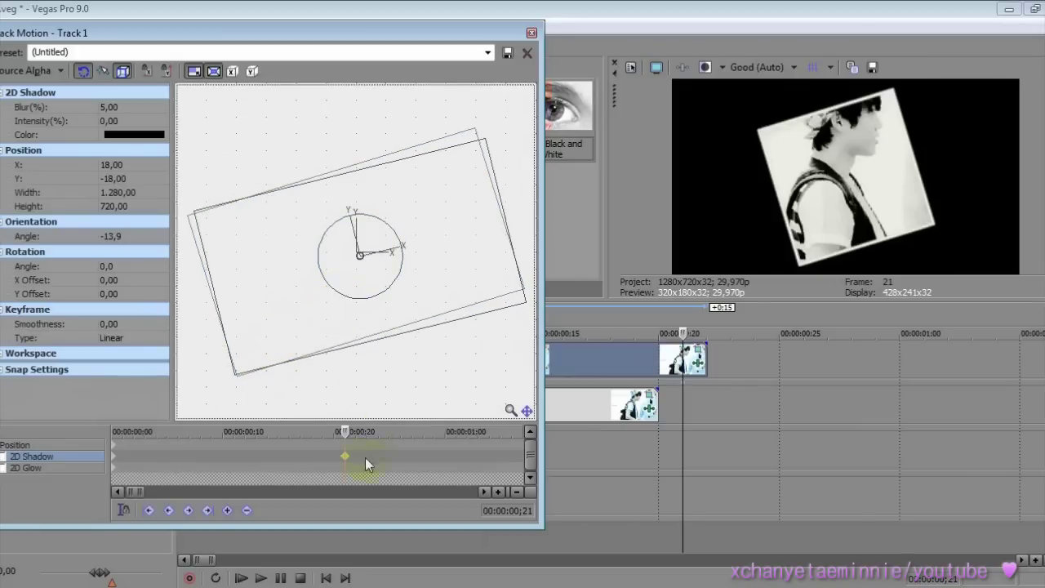
right_click(349, 457)
click(389, 342)
Add a position keyframe for track 1 at 00:00:00;21 with an orientation angle of about 23.6°
click(343, 444)
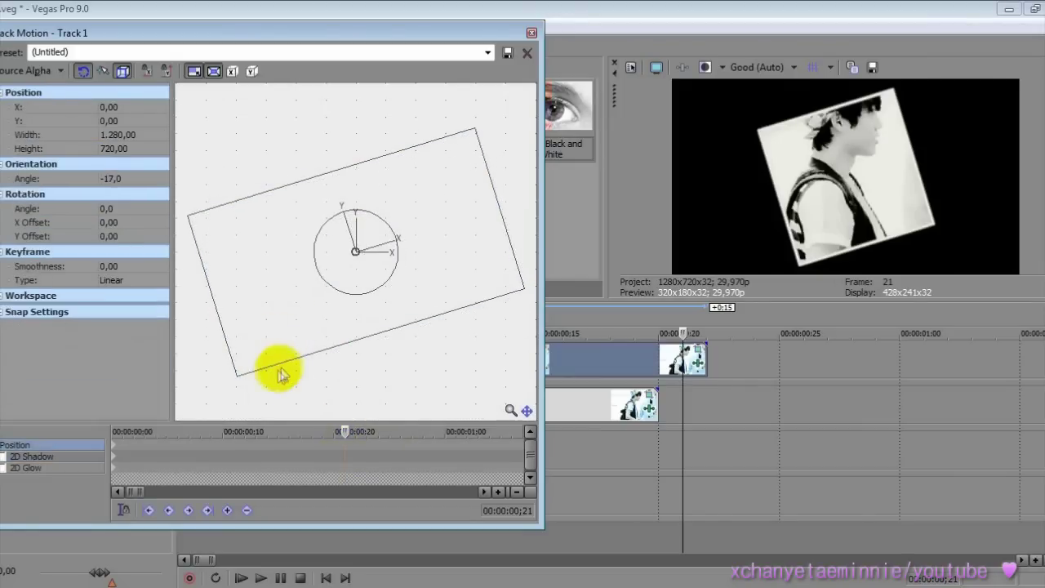
drag(329, 300, 307, 258)
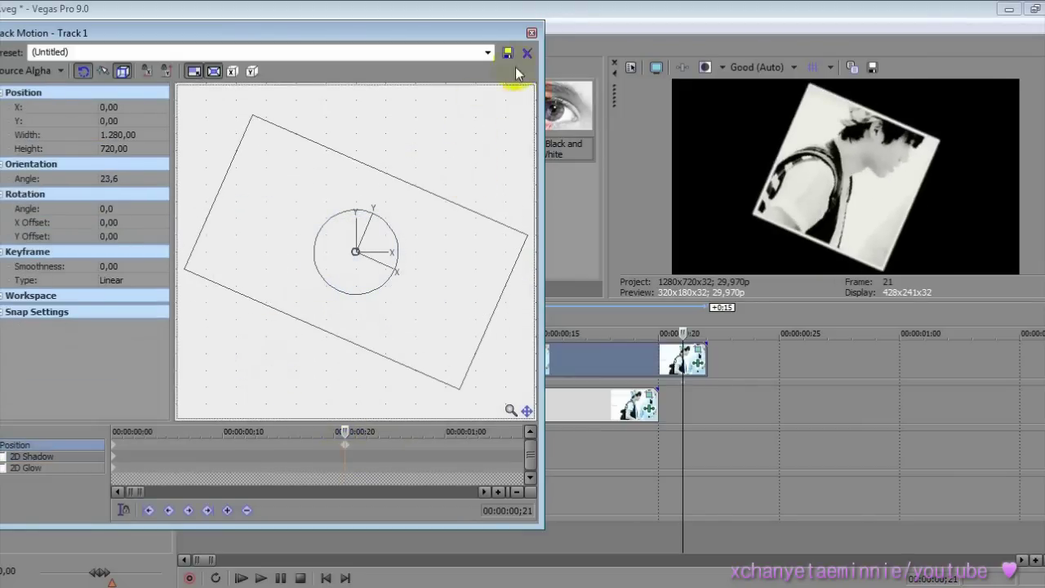
click(531, 33)
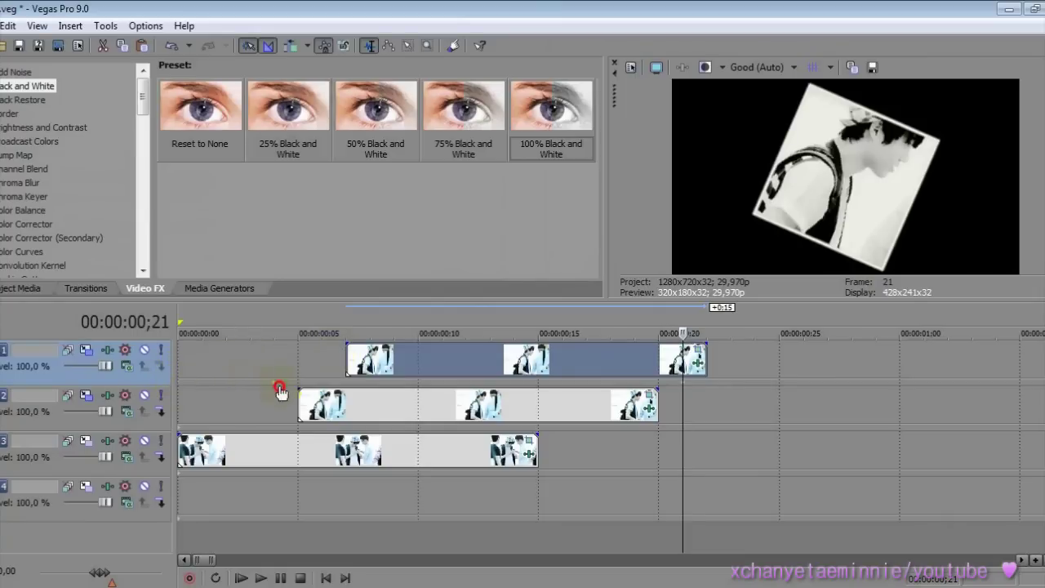
Play back the layered photo animation and view the pan/crop settings of the 003 event on track 1
click(346, 400)
key(space)
key(Return)
click(698, 349)
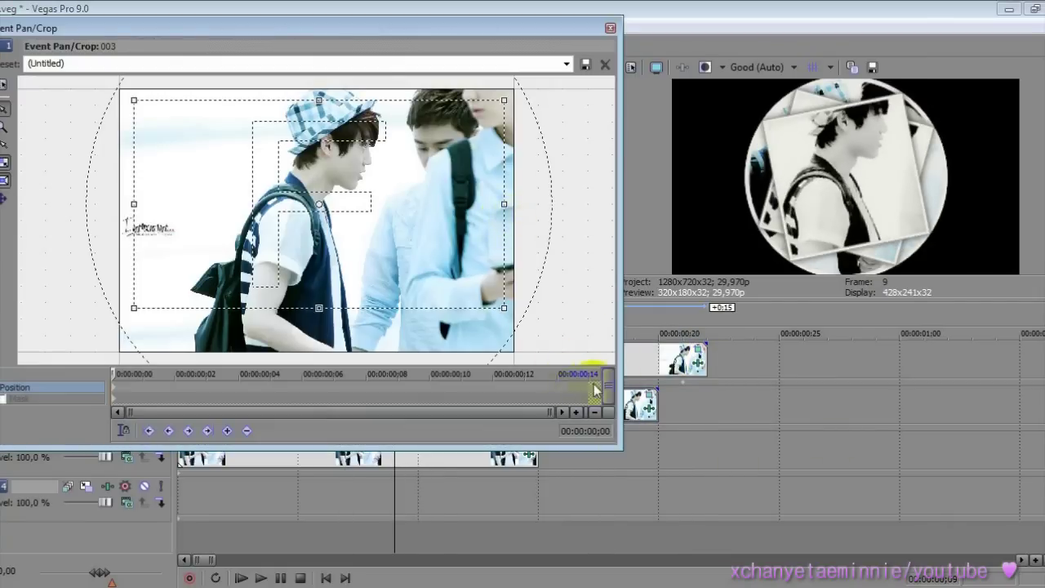
click(609, 28)
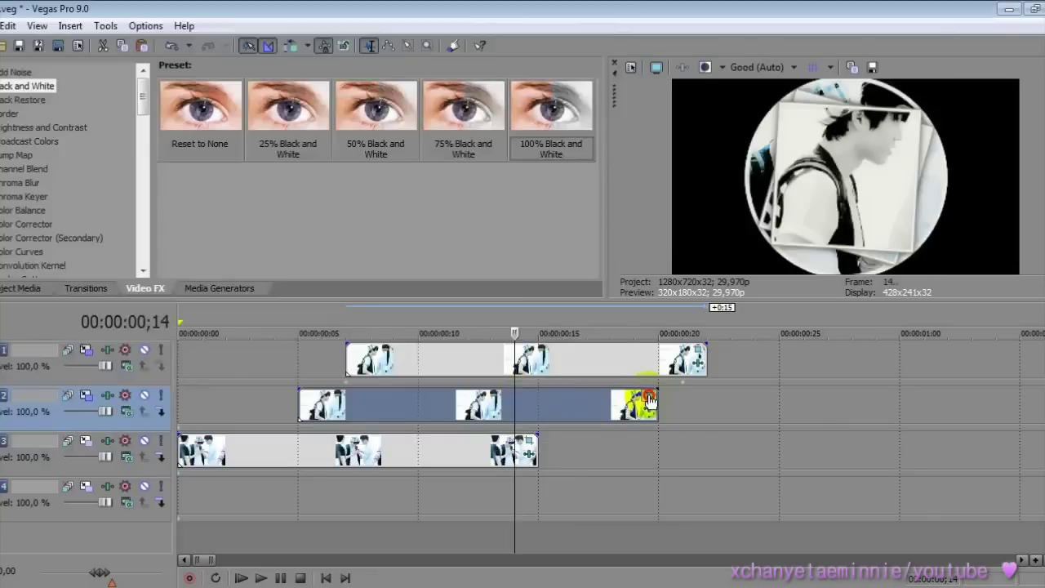
Animate the pan/crop of the 003 event on track 2 by shifting the crop area to the right at the event's end
click(649, 399)
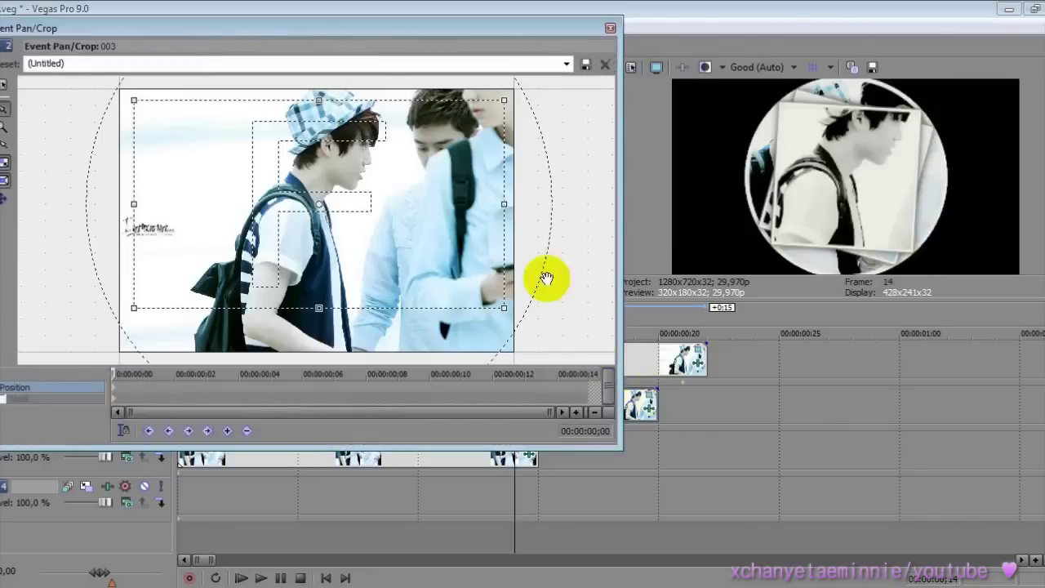
click(587, 387)
drag(470, 229, 508, 231)
click(611, 27)
Move the track 1 event five frames later so that it starts at 00:00:00;12
drag(449, 368, 552, 366)
click(369, 412)
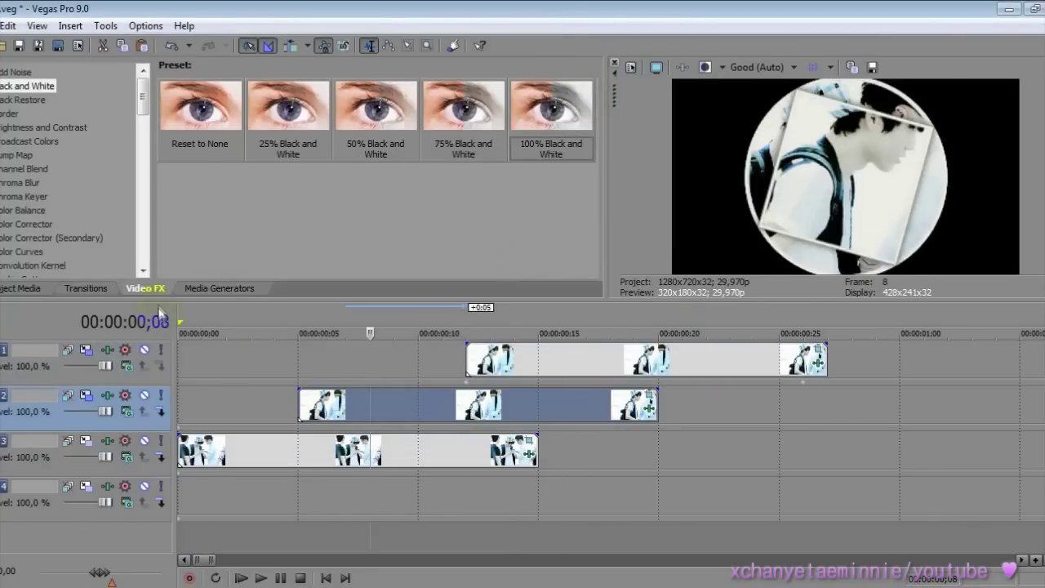
Add a track motion keyframe for track 2 at 00:00:00;17 that tilts the photo in the opposite direction
click(92, 393)
drag(116, 446, 298, 443)
click(249, 274)
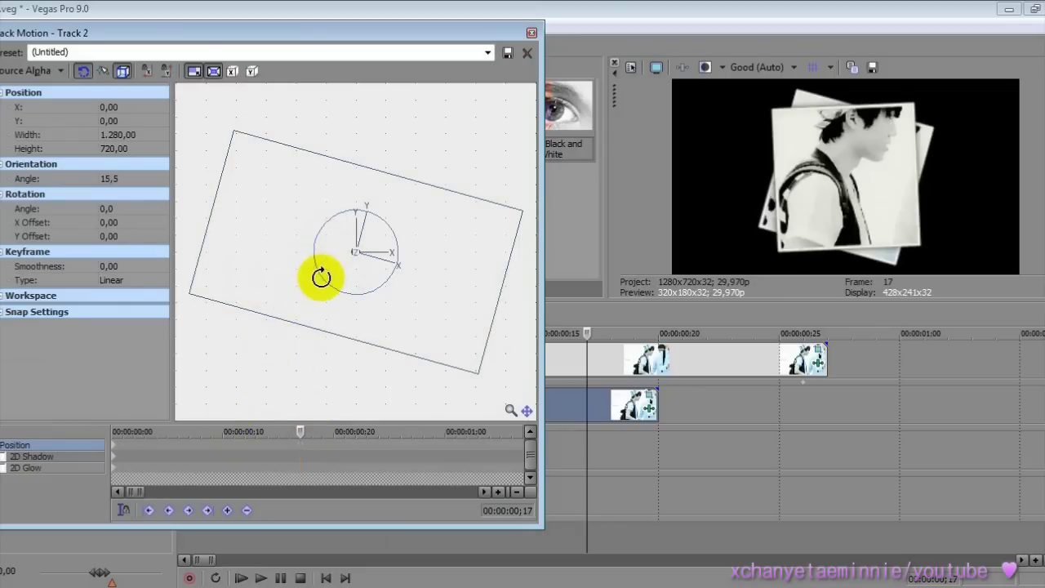
drag(321, 278, 316, 259)
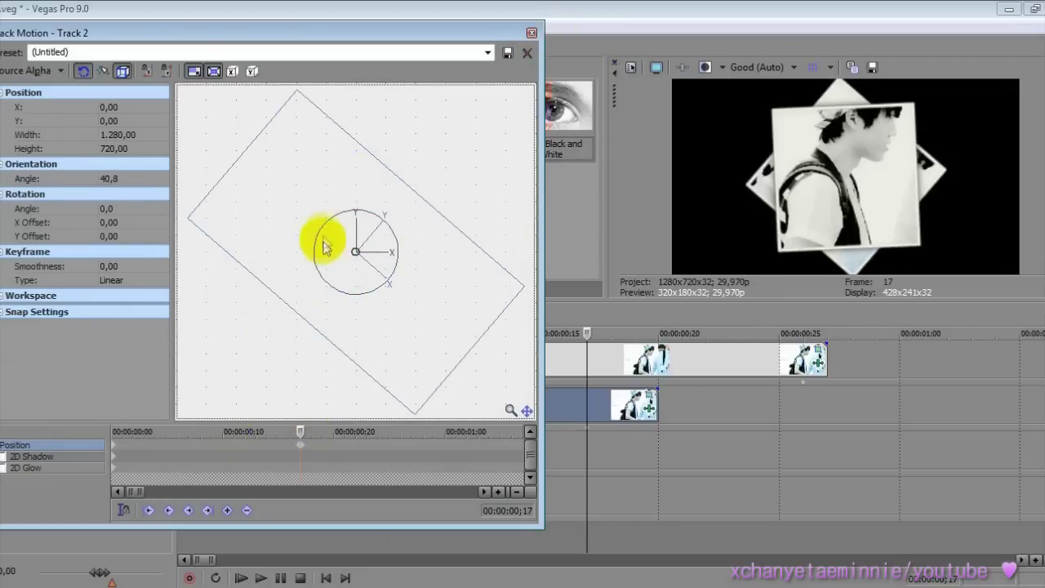
drag(315, 255, 333, 326)
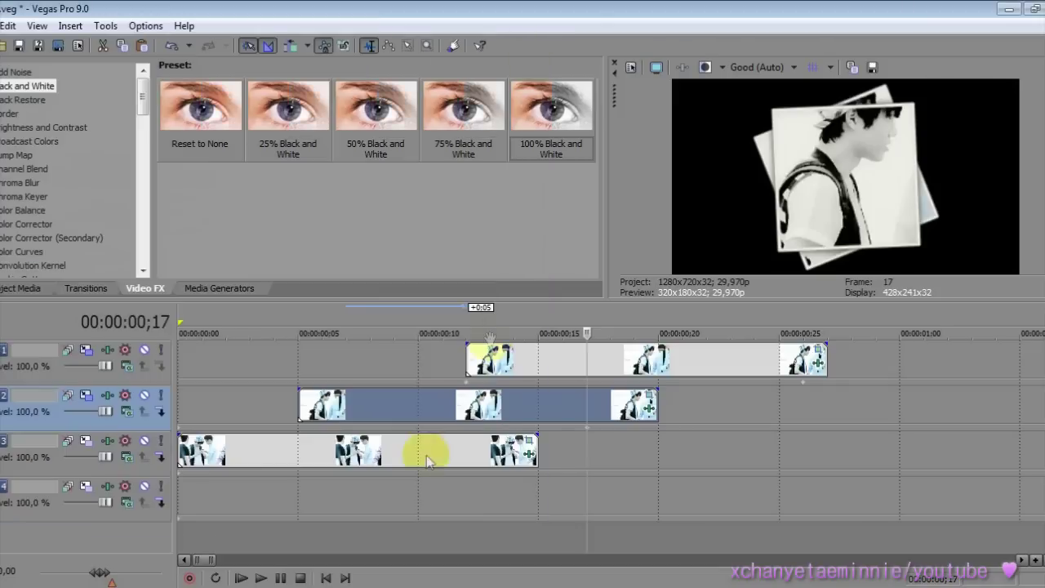
Add a four-frame fade-in to the track 2 event and apply the NewBlue Zoom Multiple Images transition to it
click(384, 395)
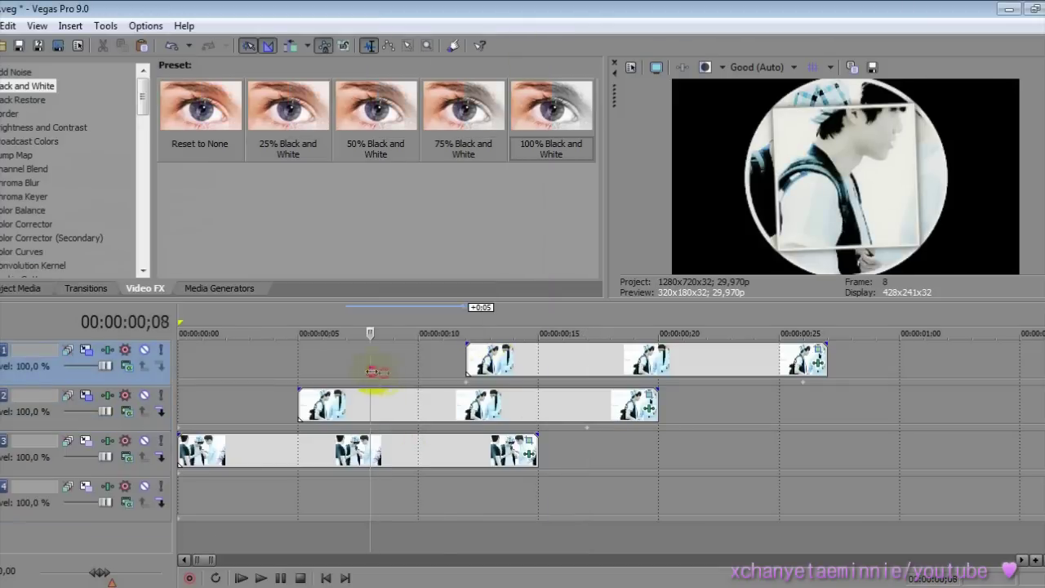
drag(300, 390, 394, 392)
click(86, 289)
drag(151, 106, 155, 216)
click(40, 200)
drag(589, 145, 590, 188)
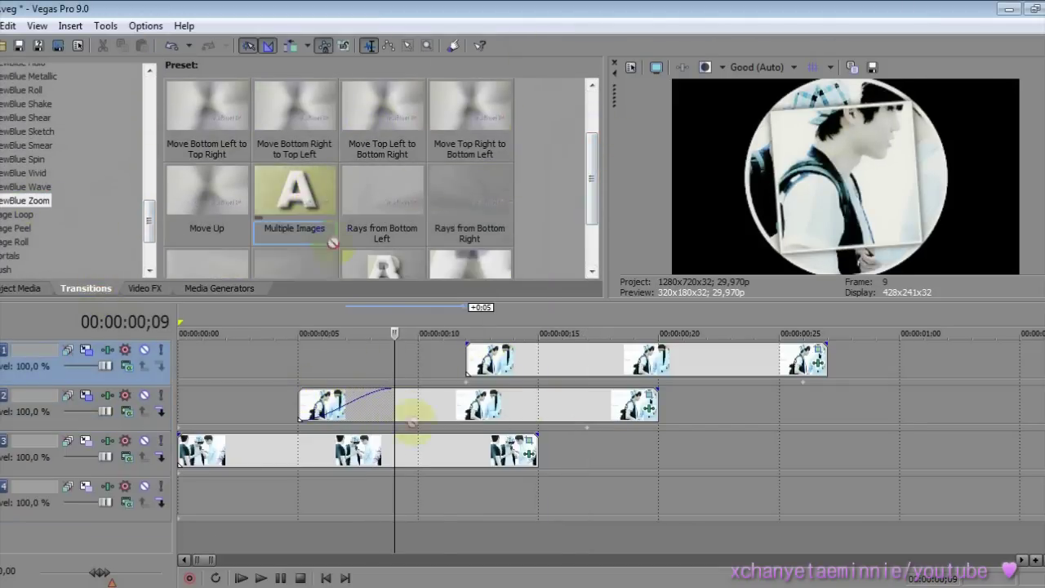
drag(318, 194, 359, 405)
click(473, 14)
click(346, 363)
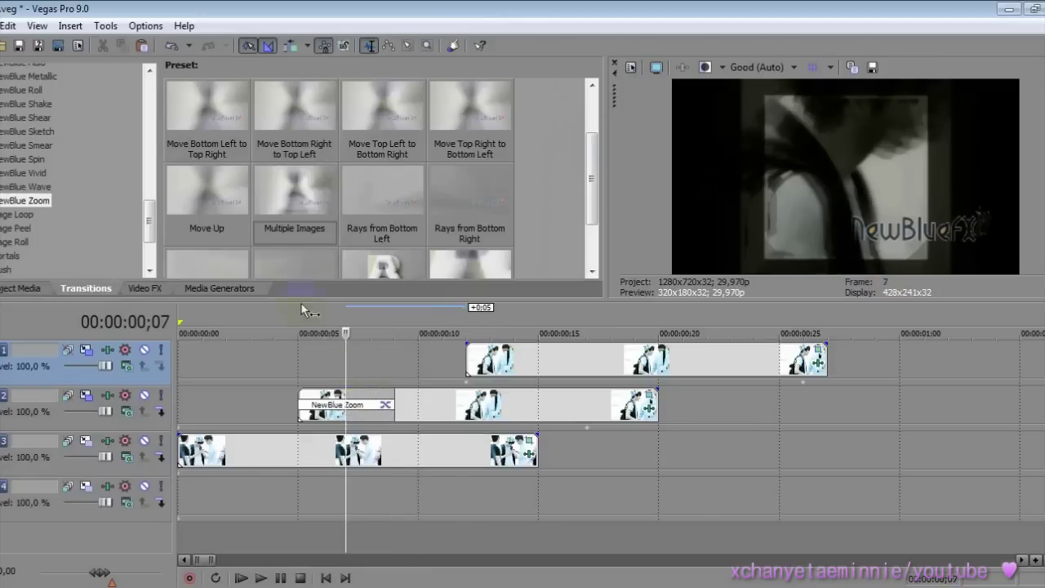
click(393, 381)
click(322, 384)
click(370, 384)
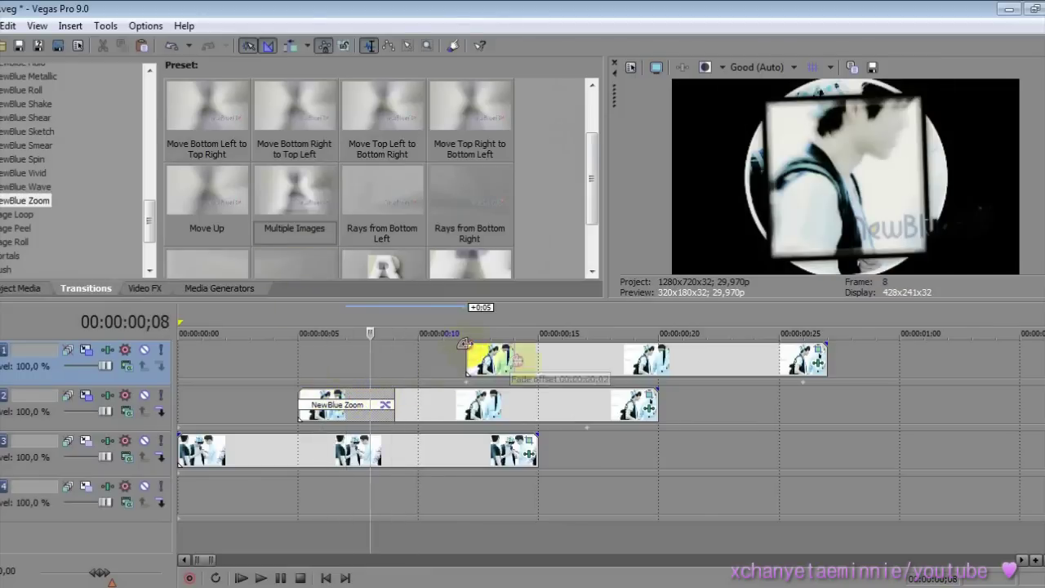
Add a four-frame fade-in to the track 1 event and apply the NewBlue Zoom Multiple Images transition to it
click(555, 363)
drag(299, 192, 497, 357)
click(477, 18)
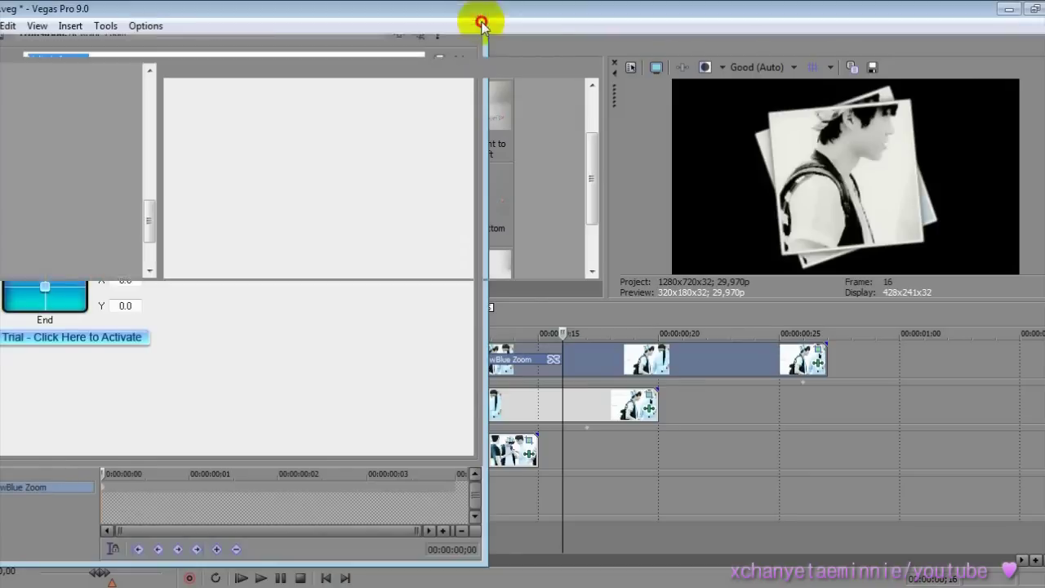
click(561, 363)
Add a four-frame fade-out to the track 2 event and apply the NewBlue Roll Spin Right transition to it
drag(576, 359, 565, 372)
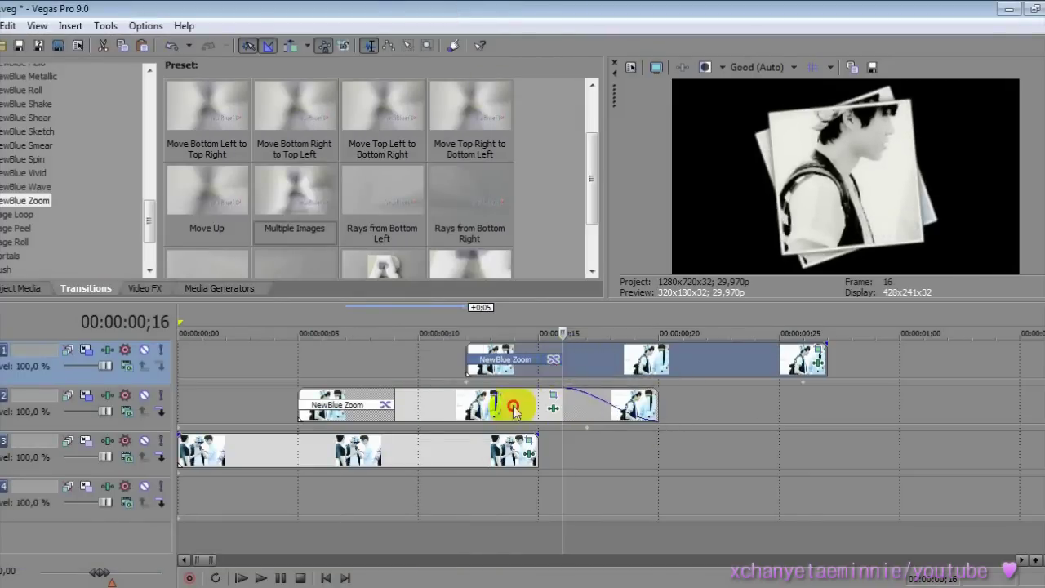
click(635, 407)
drag(149, 221, 149, 201)
click(25, 184)
drag(592, 131, 587, 216)
drag(624, 408, 627, 407)
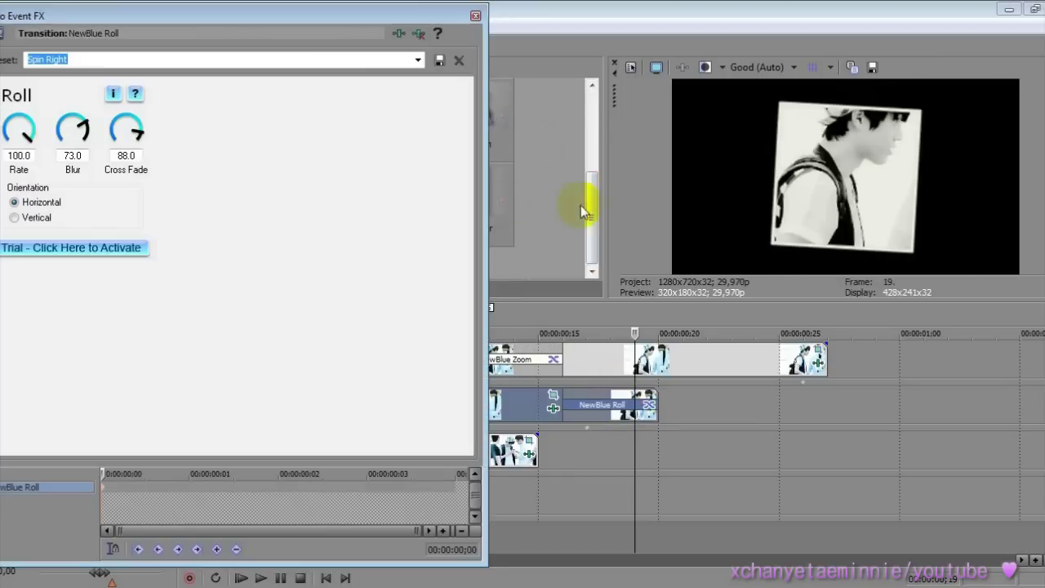
click(474, 16)
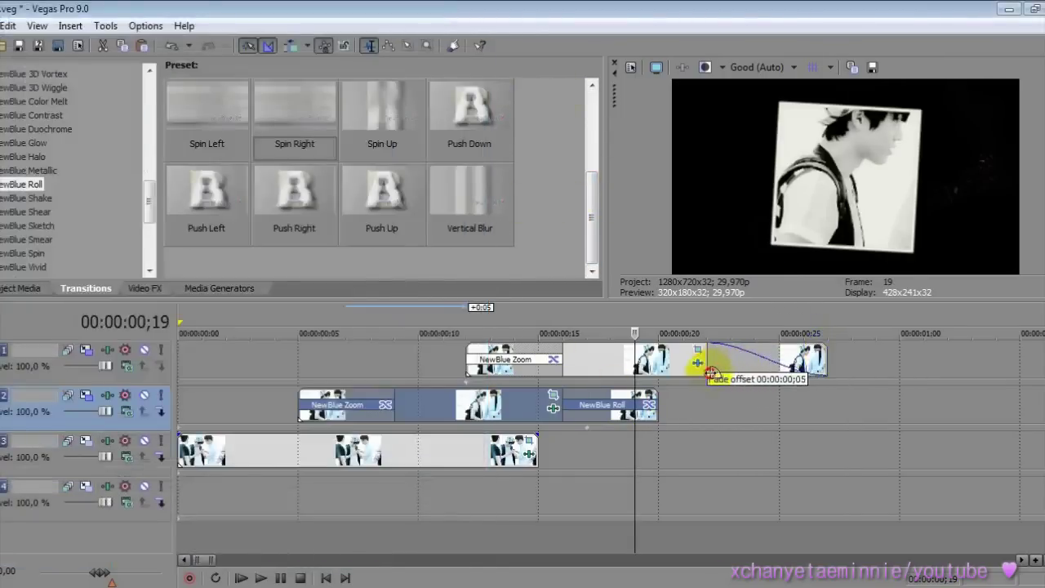
Add a four-frame fade-out to the track 1 event and apply the NewBlue Roll Spin Left transition to it
drag(767, 373, 771, 372)
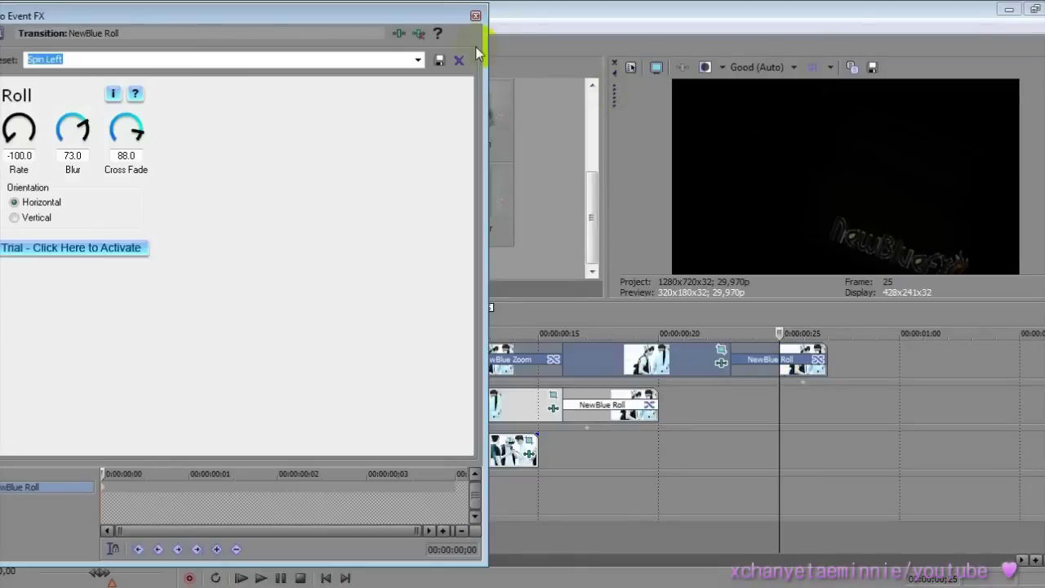
click(475, 17)
Give the track 3 event a four-frame fade-in and move the track 2 event two frames later to start at 00:00:00;07
click(252, 447)
drag(189, 439, 274, 458)
drag(501, 415, 550, 414)
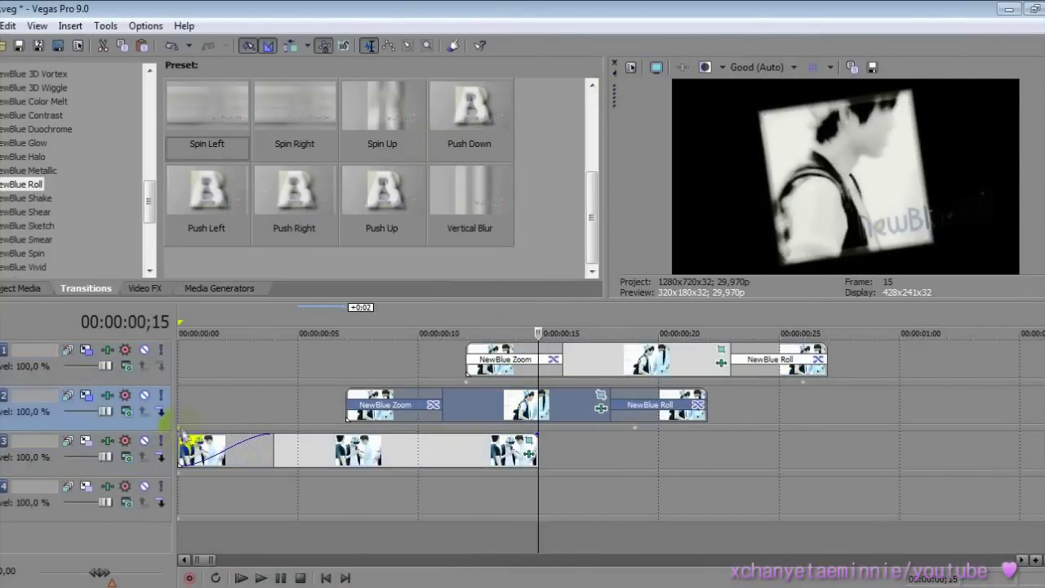
click(362, 442)
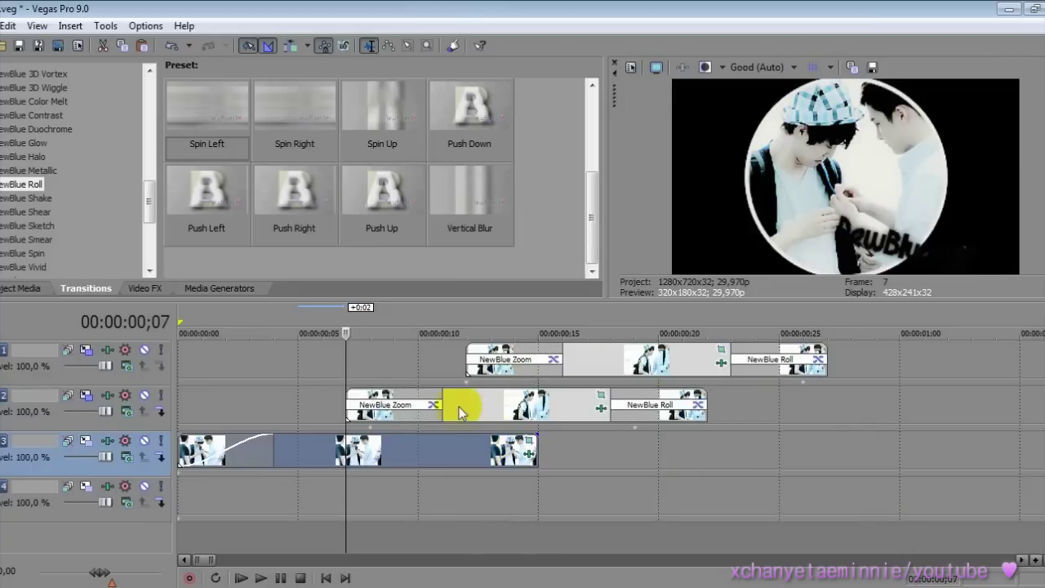
Apply the NewBlue 3D Bouncing Cubes Coming At Ya! transition to the fade-in of the track 3 event
click(225, 412)
drag(145, 219, 143, 139)
click(98, 127)
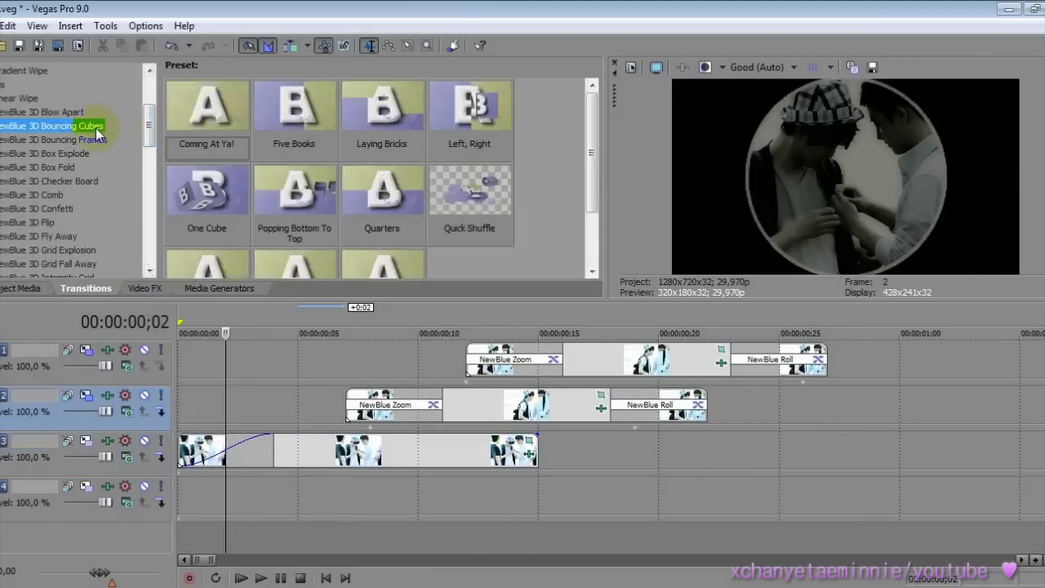
drag(208, 137, 236, 457)
click(146, 210)
click(139, 245)
click(475, 17)
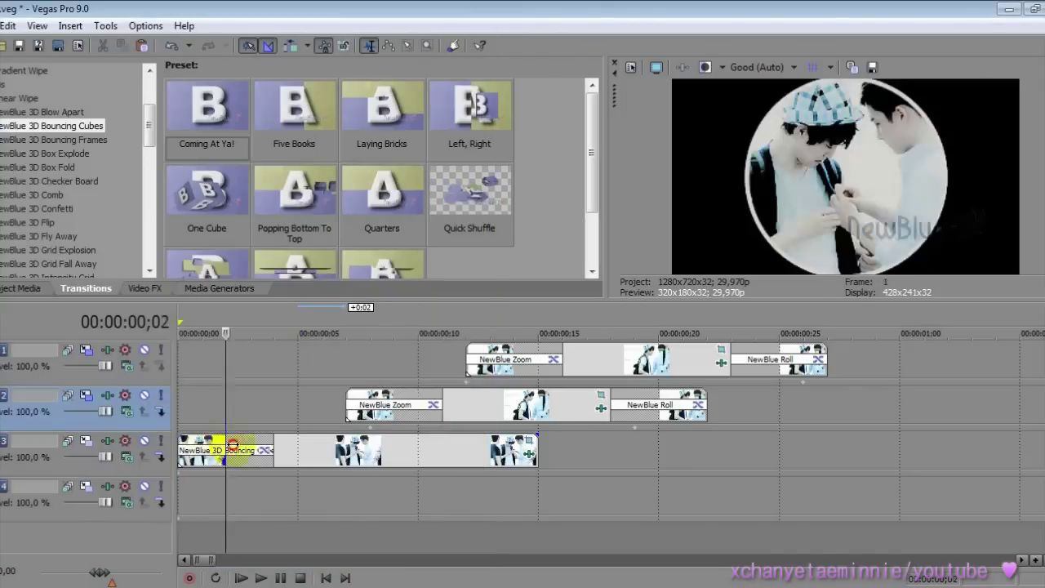
Animate the pan/crop of the track 3 event by shrinking the crop area at the event's end for a zoom-in
click(466, 443)
click(529, 440)
click(593, 393)
drag(490, 169, 471, 168)
click(610, 28)
Add a four-frame fade-out to the track 3 event and view its Cookie Cutter settings
drag(534, 436, 433, 457)
click(433, 453)
click(455, 501)
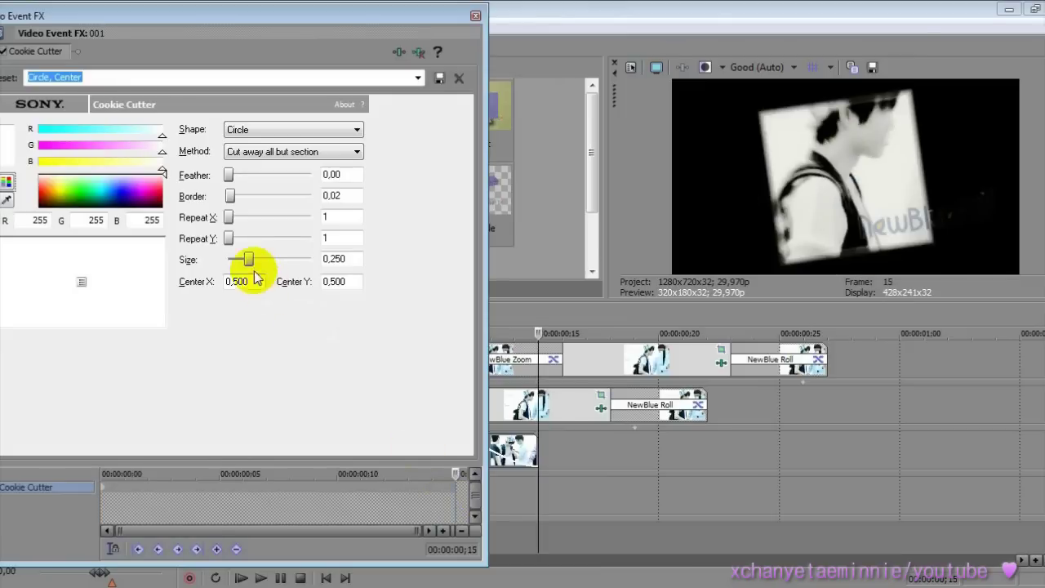
click(476, 18)
click(249, 402)
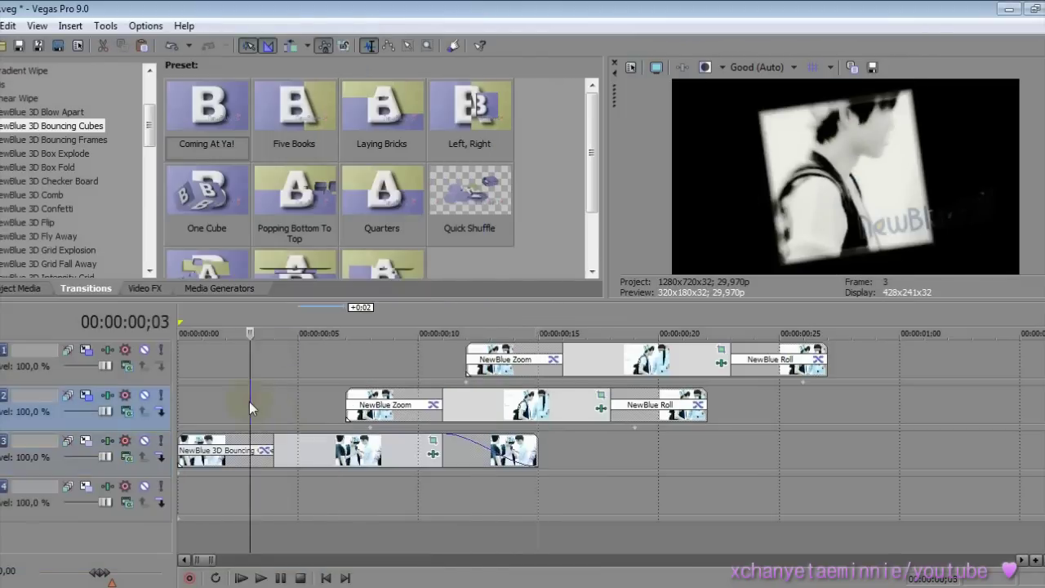
drag(251, 423, 285, 479)
click(872, 493)
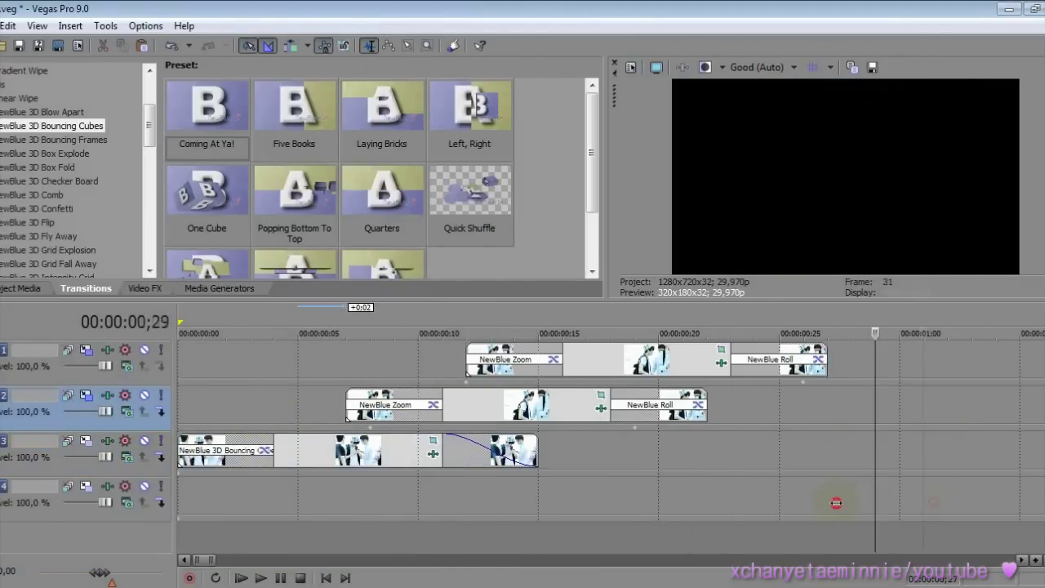
Apply the NewBlue 3D Plane Explode Angled Explosion transition to the fade-out of the track 3 event
click(487, 442)
drag(149, 128, 149, 171)
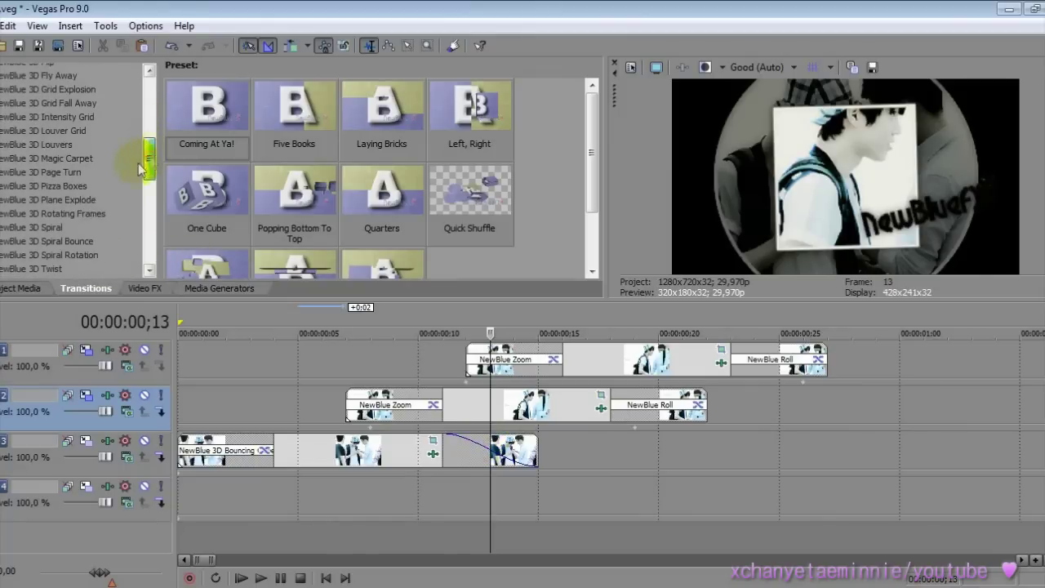
click(81, 199)
drag(206, 106, 489, 443)
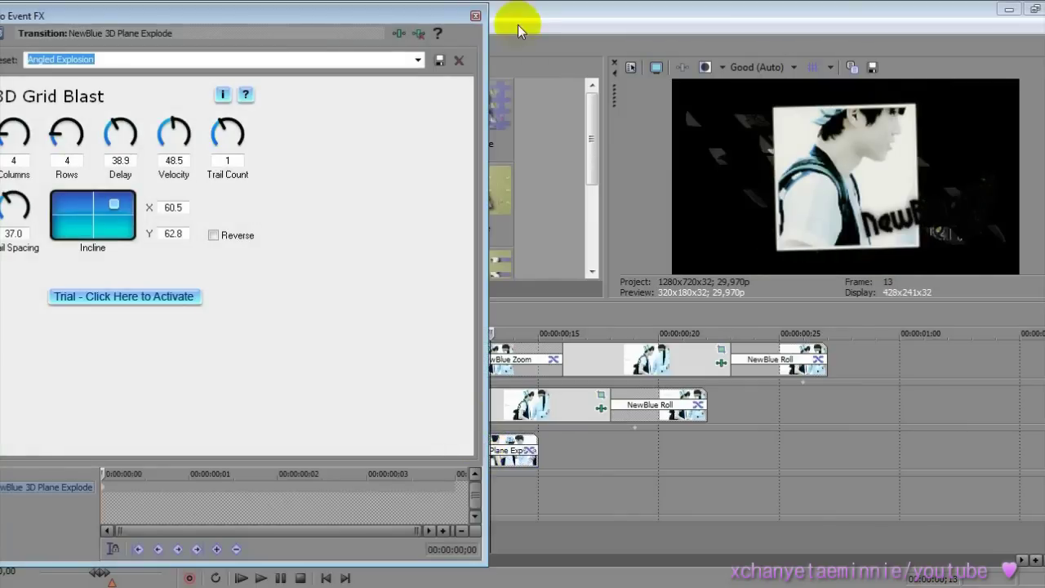
click(475, 16)
click(557, 459)
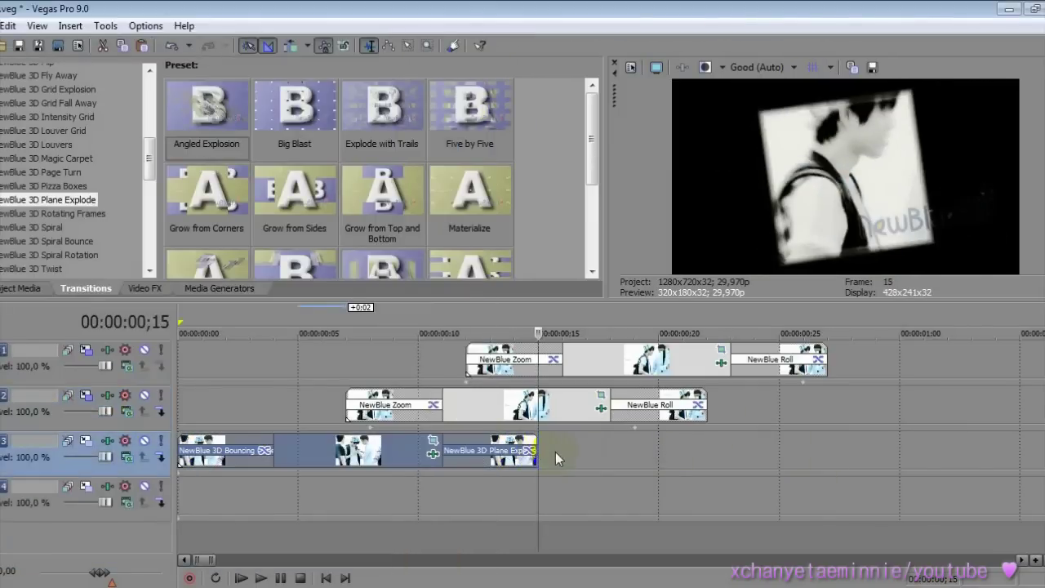
drag(537, 484, 611, 461)
Add a Default Text generated media event on a new video track 5, starting at 00:00:00;12
click(184, 289)
click(7, 169)
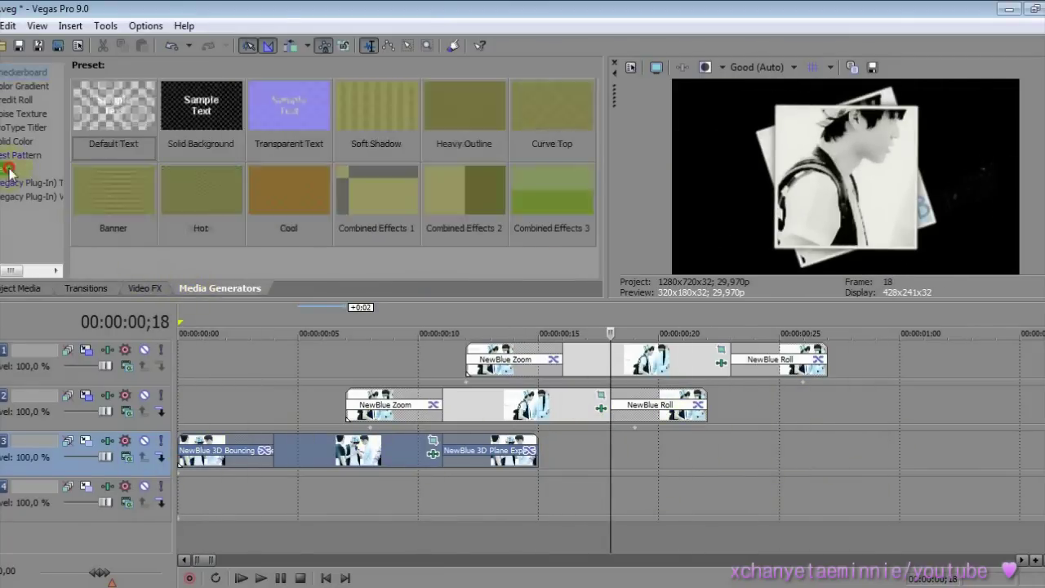
drag(126, 105, 473, 496)
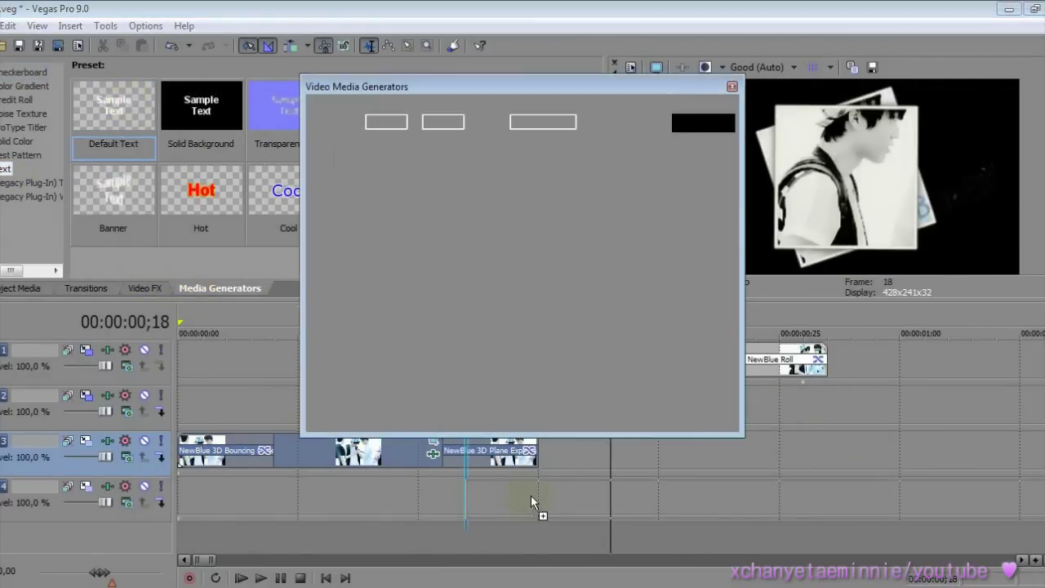
drag(734, 504, 747, 539)
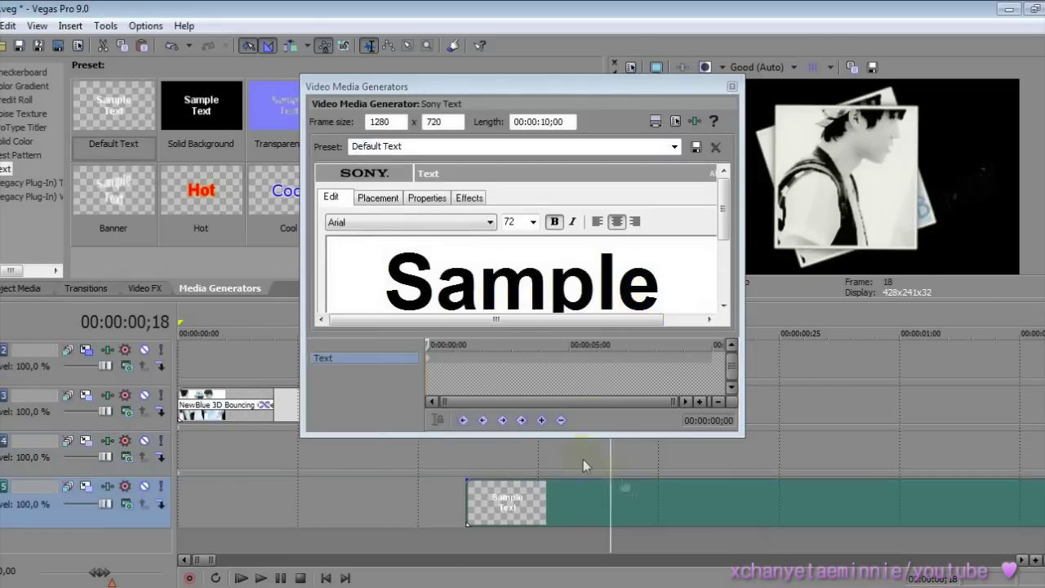
Replace the sample text of the track 5 text event with one long continuous horizontal line
drag(392, 85, 70, 17)
drag(418, 369, 531, 553)
click(324, 319)
key(ctrl+a)
key(Delete)
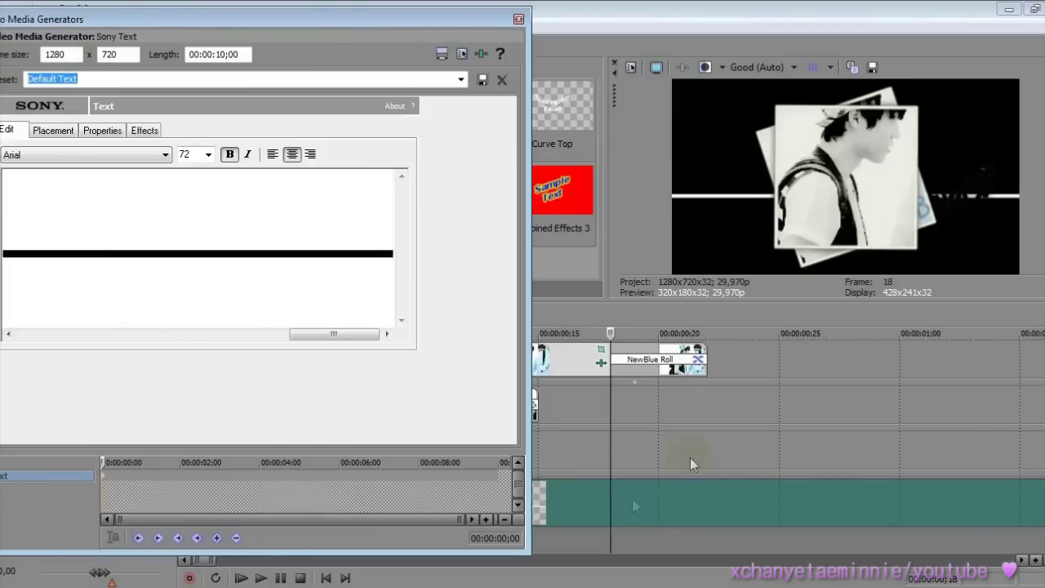
Split the track 5 text event at 00:00:00;24 and delete the part after the split
click(724, 504)
key(Left)
click(780, 501)
click(745, 499)
key(s)
right_click(801, 492)
key(d)
Thicken the horizontal line in the track 5 text event by setting its font size to 144
click(663, 499)
click(206, 155)
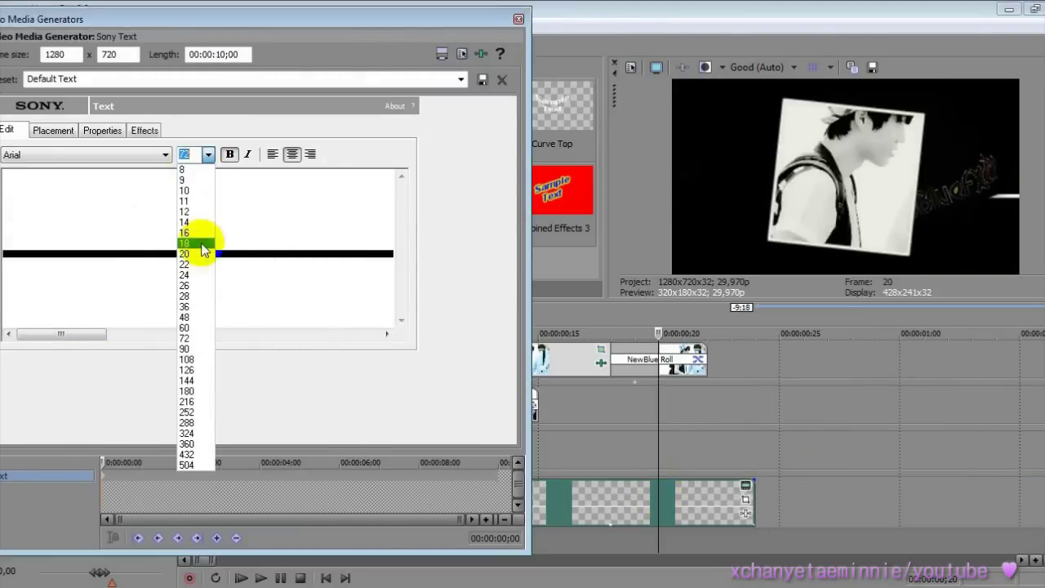
click(201, 306)
drag(141, 334, 319, 339)
click(207, 154)
click(203, 377)
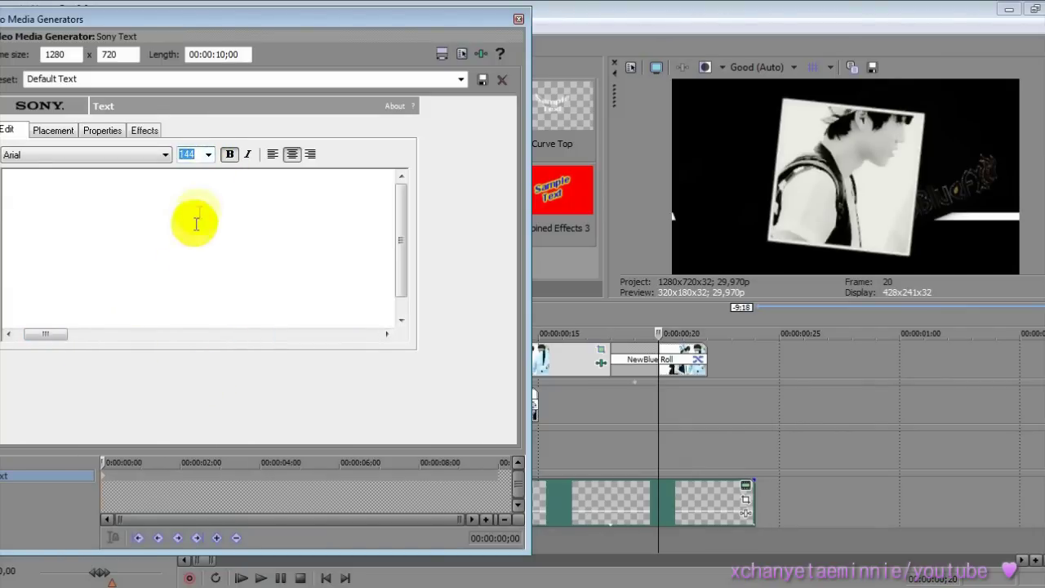
click(518, 20)
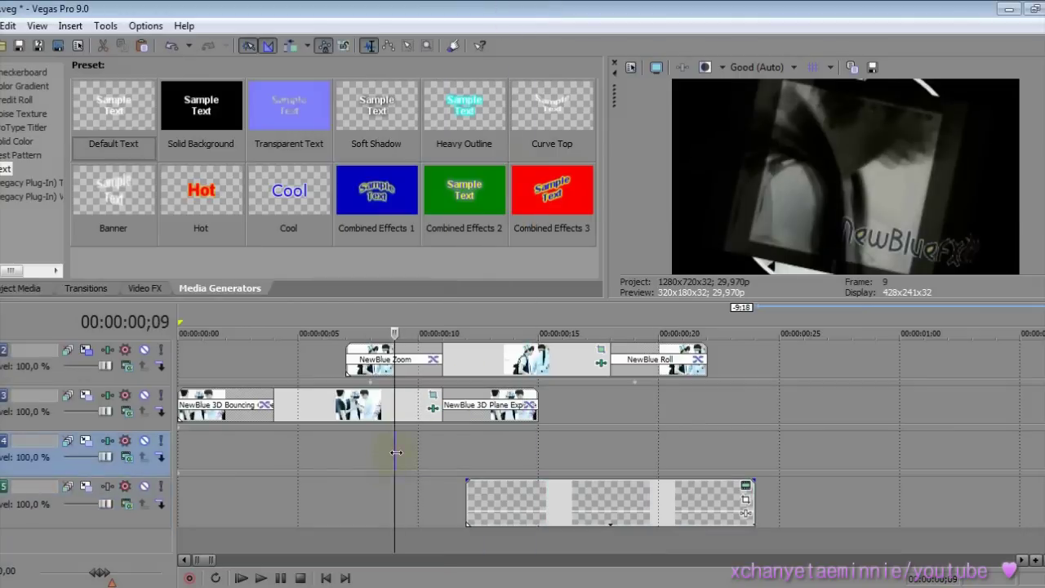
Give the track 5 text event four-frame fades at both ends and move it one frame earlier to start at 00:00:00;11
click(612, 417)
click(279, 414)
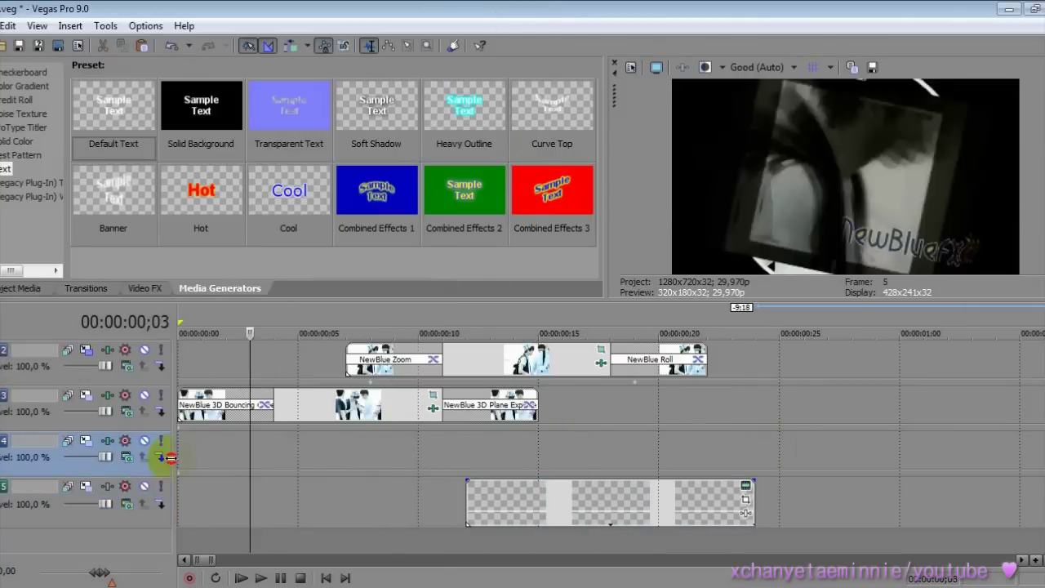
drag(543, 512, 543, 511)
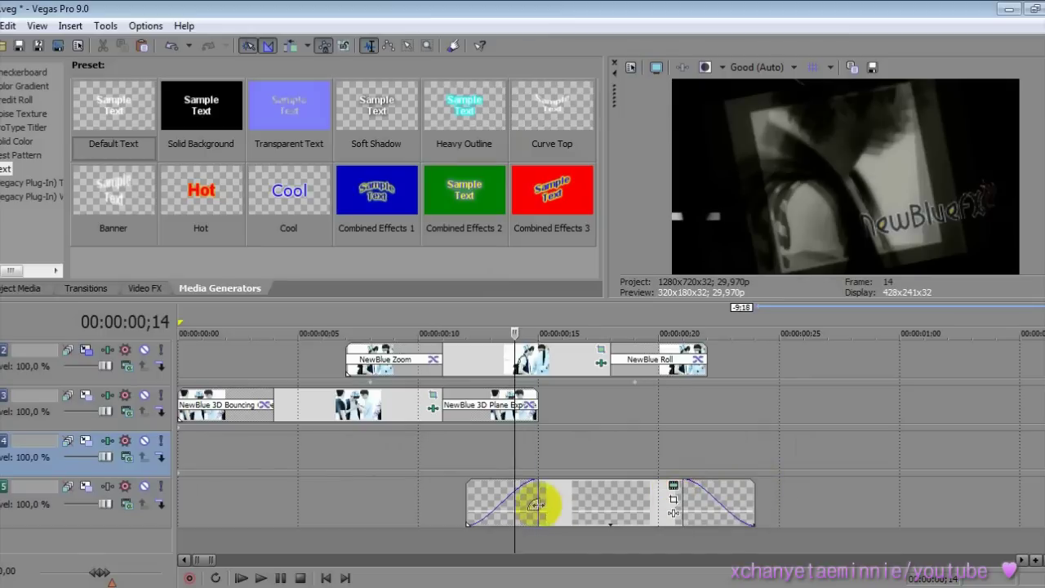
drag(592, 506, 569, 506)
Apply the Linear Wipe Left-Right, Hard Edge transition to the fade-in and the fade-out of the track 5 text event
click(100, 291)
click(147, 290)
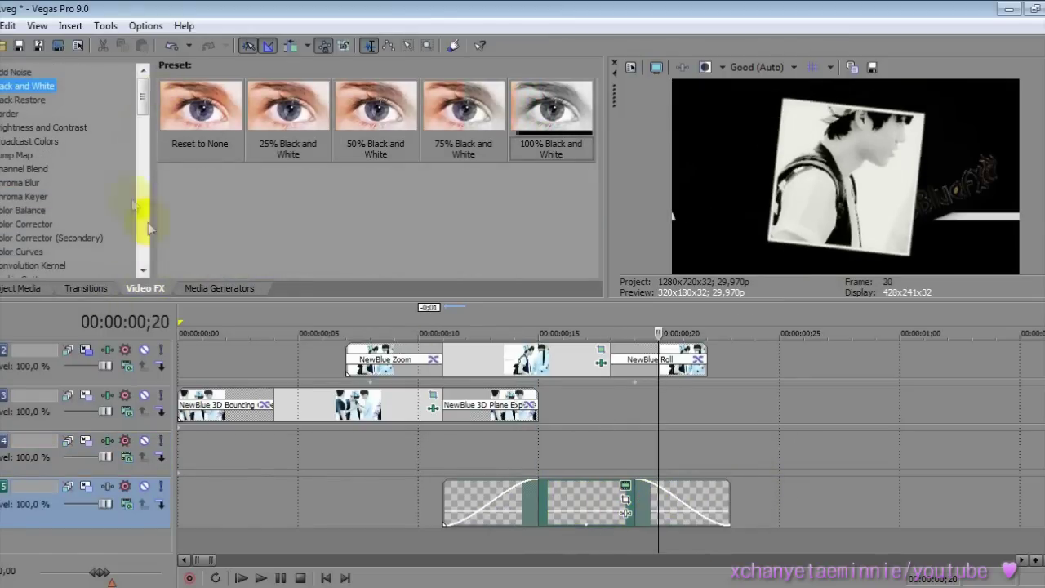
click(100, 292)
drag(150, 168, 150, 121)
click(18, 125)
drag(371, 113, 462, 504)
click(476, 16)
drag(377, 107, 672, 501)
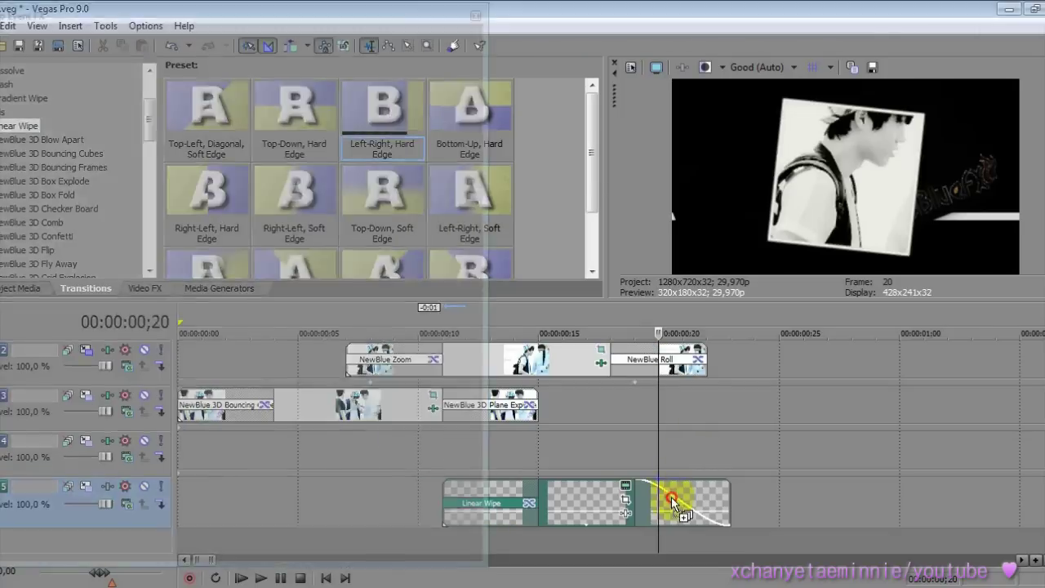
click(475, 15)
Scrub through the animation and move the track 1 event one frame later so that it starts at 00:00:00;13
click(490, 460)
click(804, 490)
click(278, 452)
drag(277, 452, 766, 530)
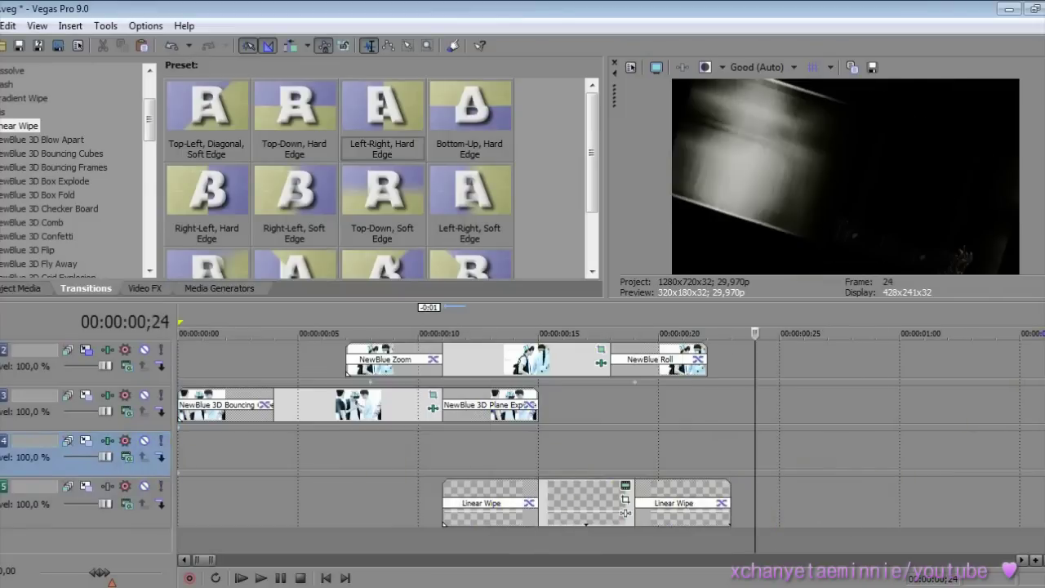
scroll(768, 408, up, 1)
click(691, 370)
click(823, 412)
drag(611, 362, 648, 363)
click(785, 443)
click(845, 447)
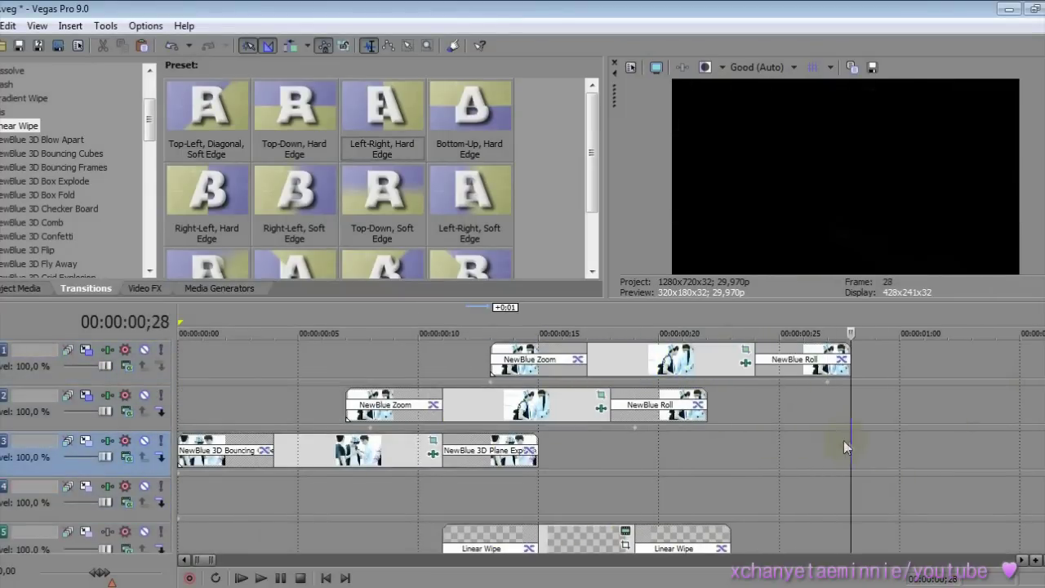
Place 005.jpg on track 4 starting at 00:00:00;28, split it at 00:00:01;10 and delete the part after the split
click(22, 288)
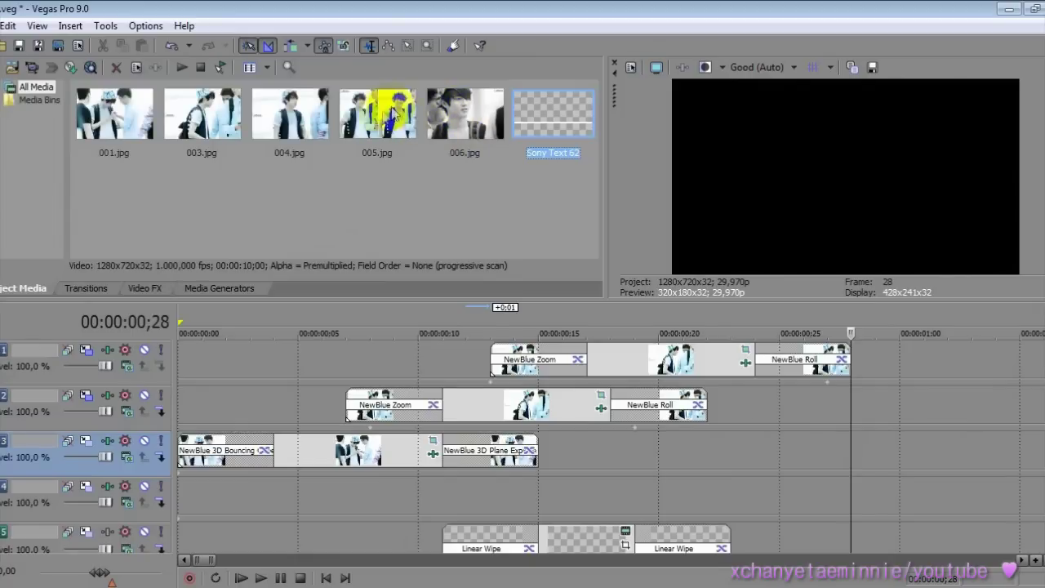
drag(681, 322, 835, 457)
click(1020, 560)
drag(418, 453, 525, 492)
key(s)
right_click(607, 489)
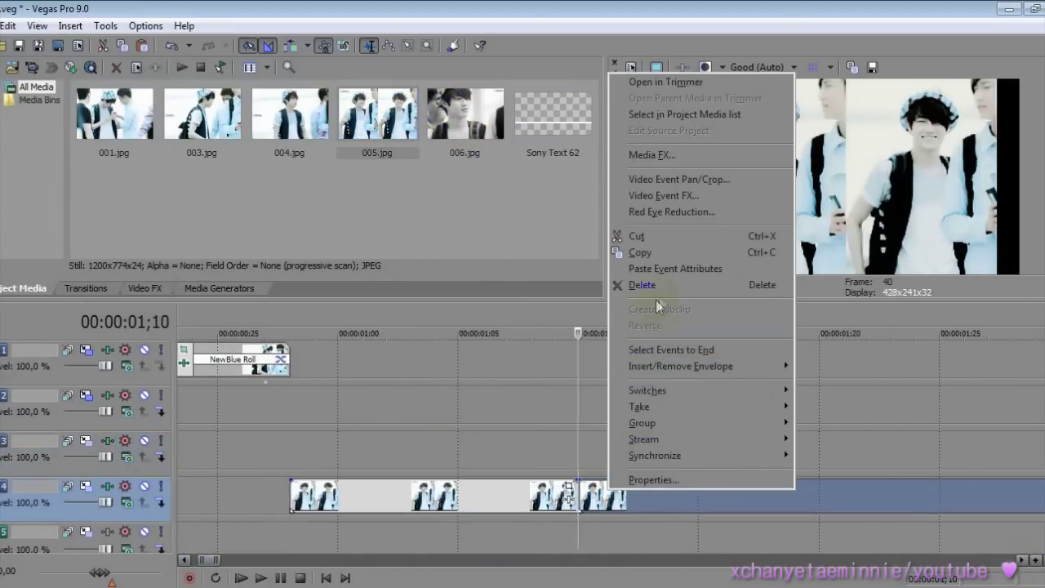
click(653, 285)
Crop the 005 event on track 4 to a 16:9 area and shrink it around the photo's centre
click(434, 507)
right_click(497, 498)
click(617, 185)
click(566, 65)
click(452, 103)
drag(524, 205, 443, 216)
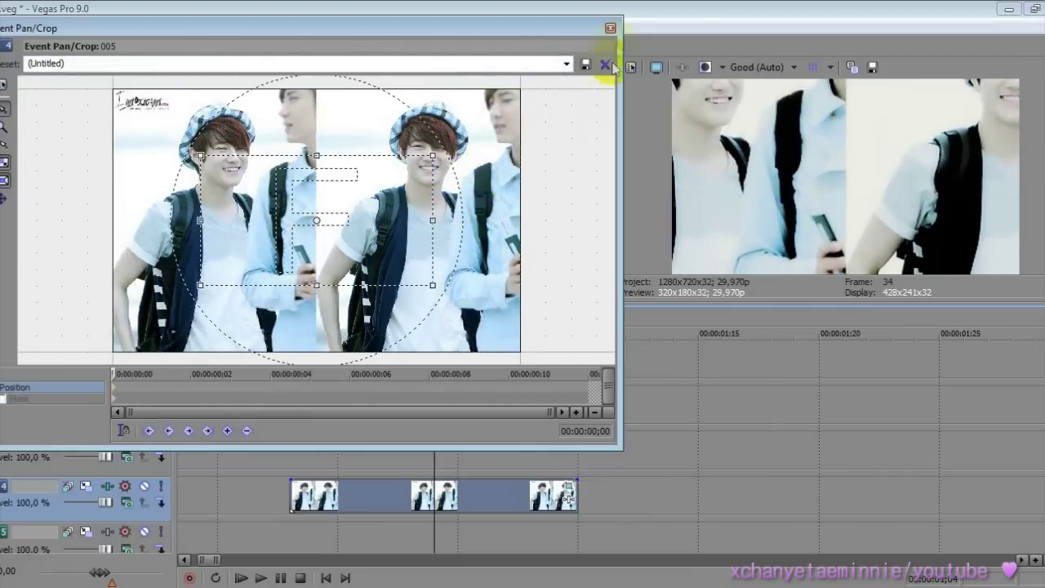
Extend the start of the 005 event on track 4 back to 00:00:00;25
click(609, 28)
drag(282, 504, 218, 504)
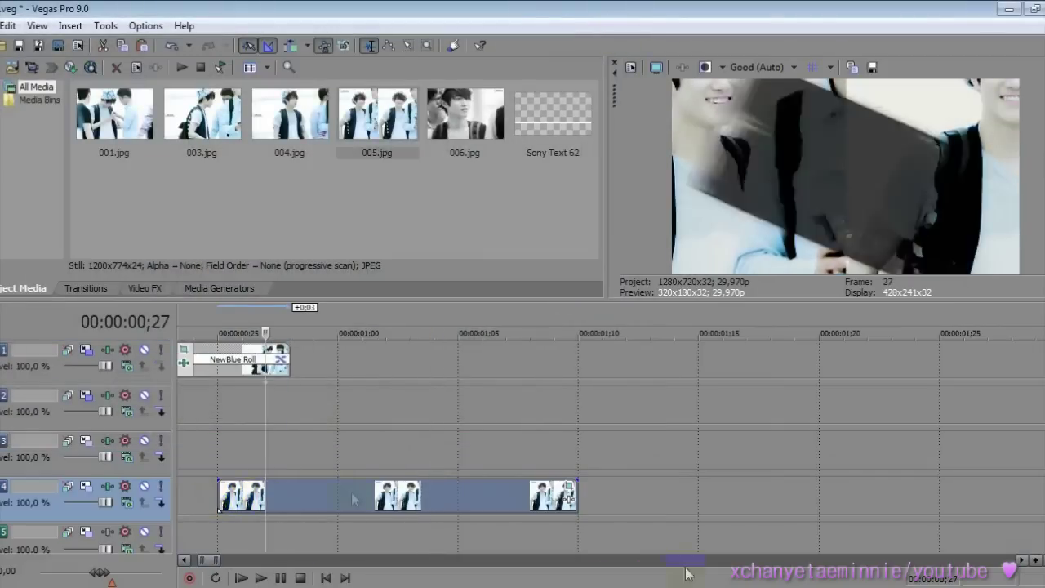
click(383, 495)
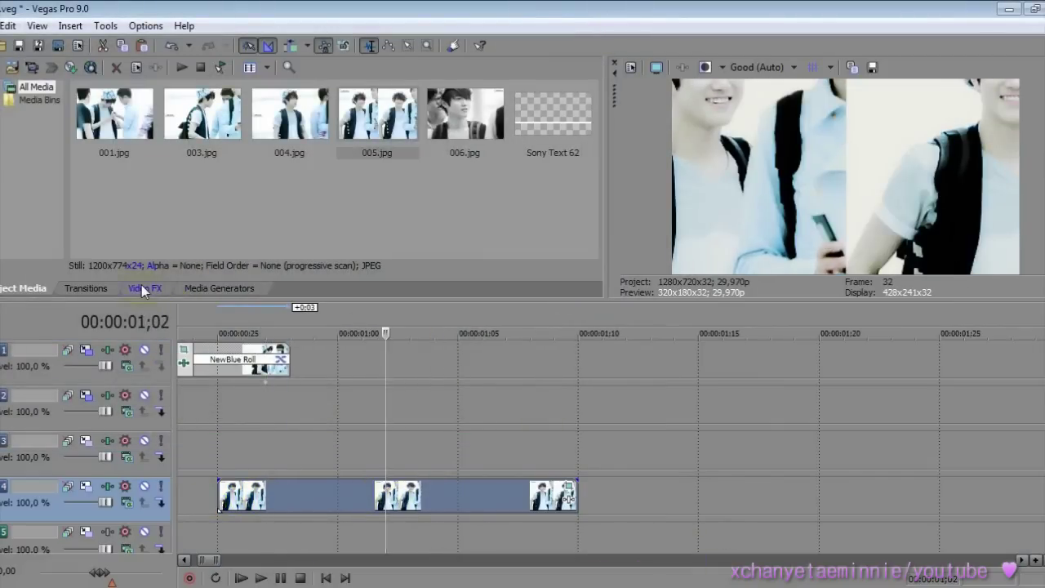
Apply the 100% Black and White effect to the 005 event on track 4
click(80, 289)
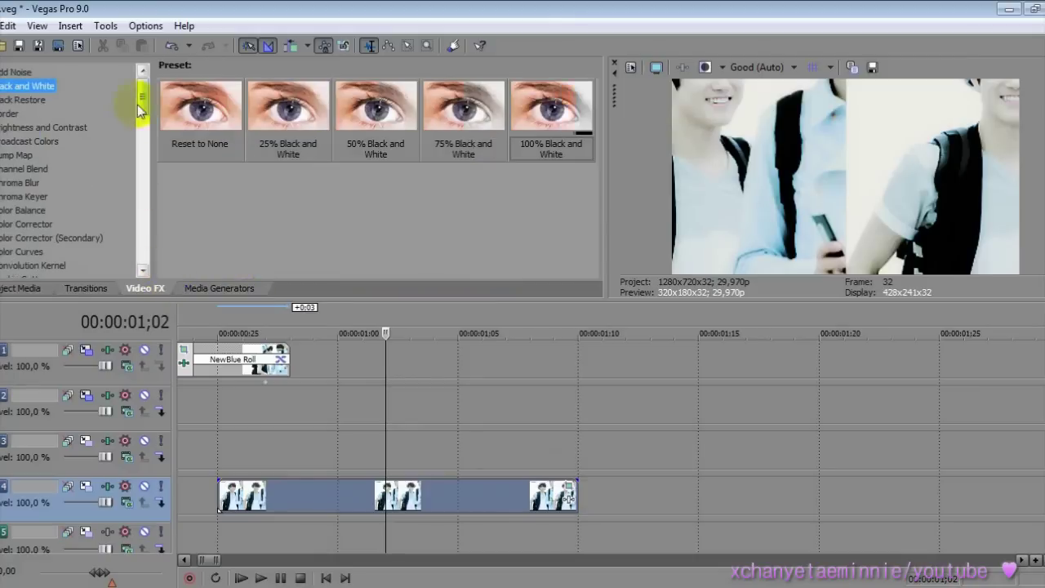
drag(453, 429, 453, 495)
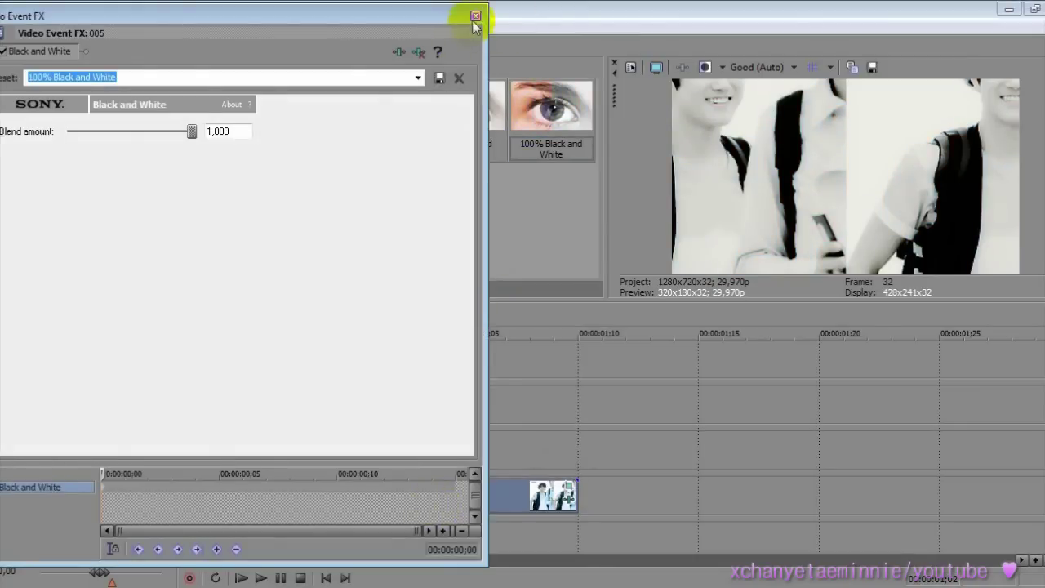
click(475, 17)
Add the Spotlight Up (flat) Bump Map effect to the 005 event and move its light source to about X 1.883, Y -0.623
click(20, 155)
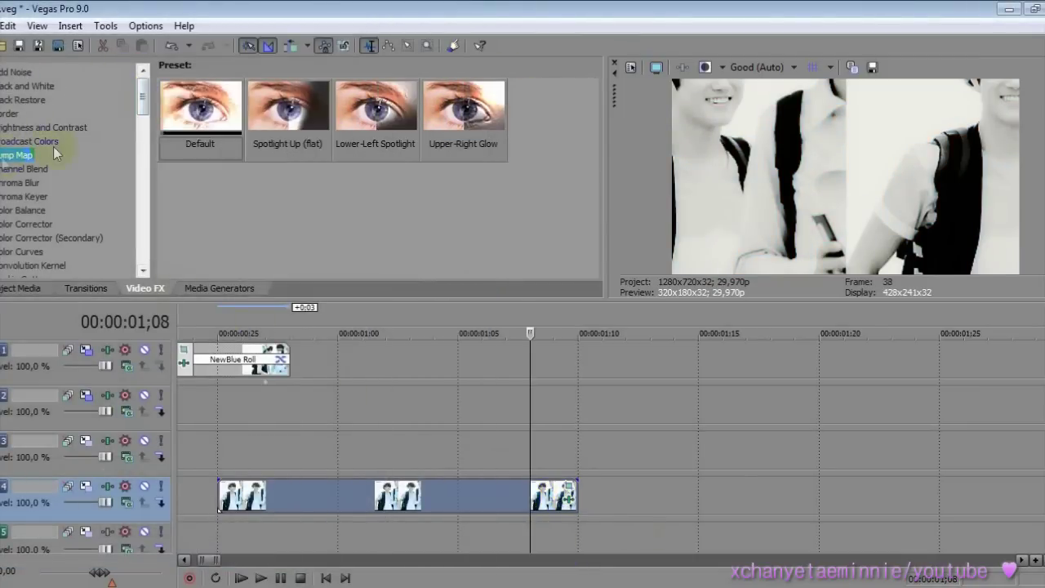
drag(375, 473, 389, 496)
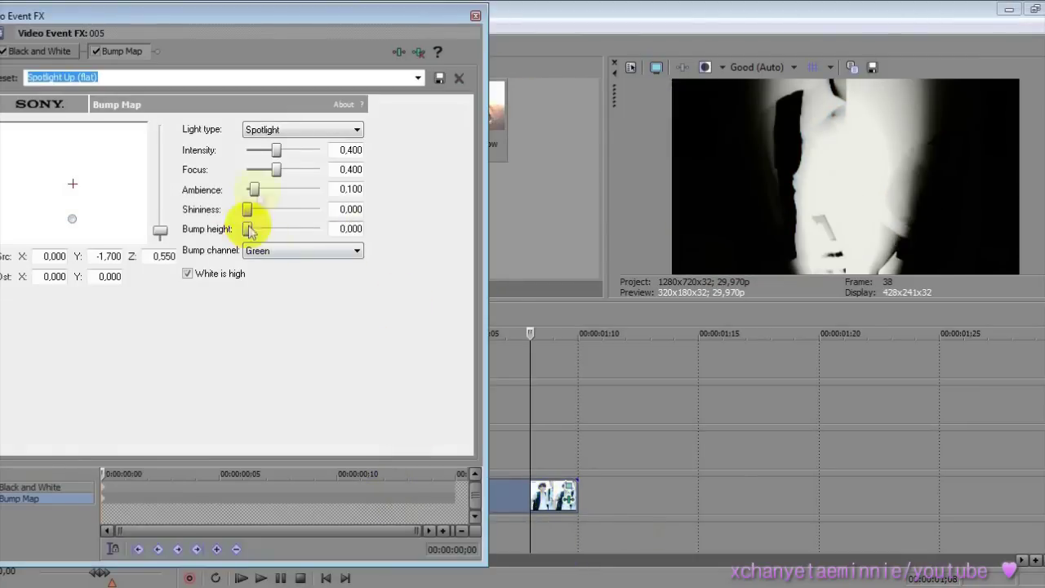
drag(74, 215, 123, 194)
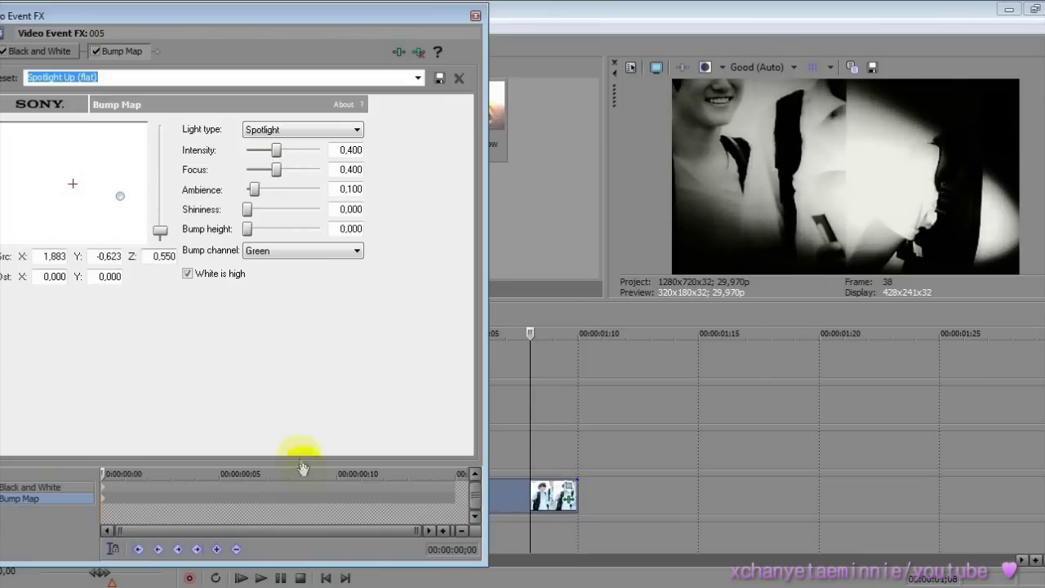
Reposition the Bump Map light source at 00:00:00;15 in the 005 event to animate the spotlight, and check the result
click(457, 490)
click(122, 50)
click(123, 197)
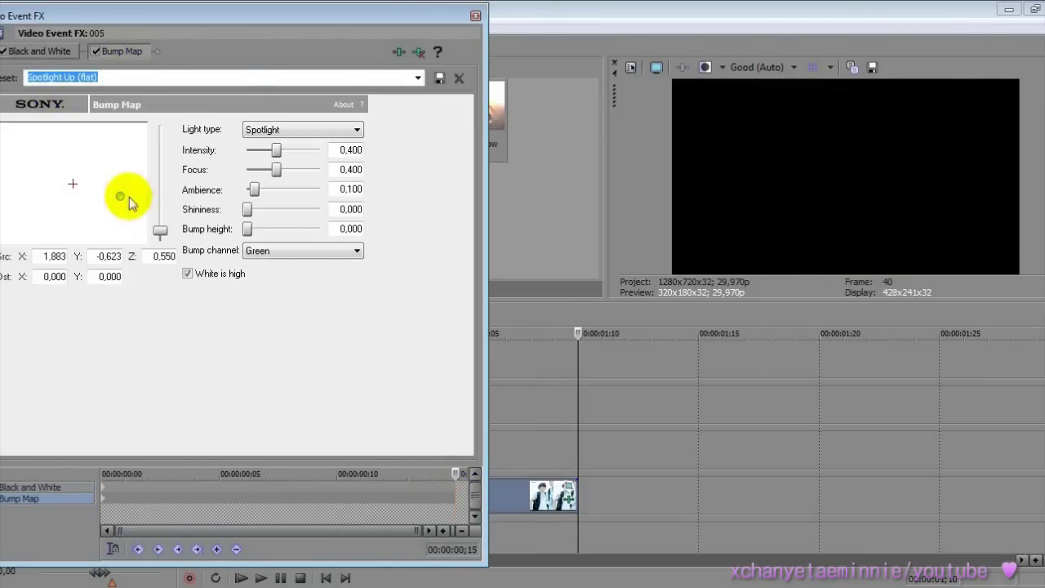
click(475, 16)
click(240, 454)
drag(242, 457, 334, 449)
click(574, 494)
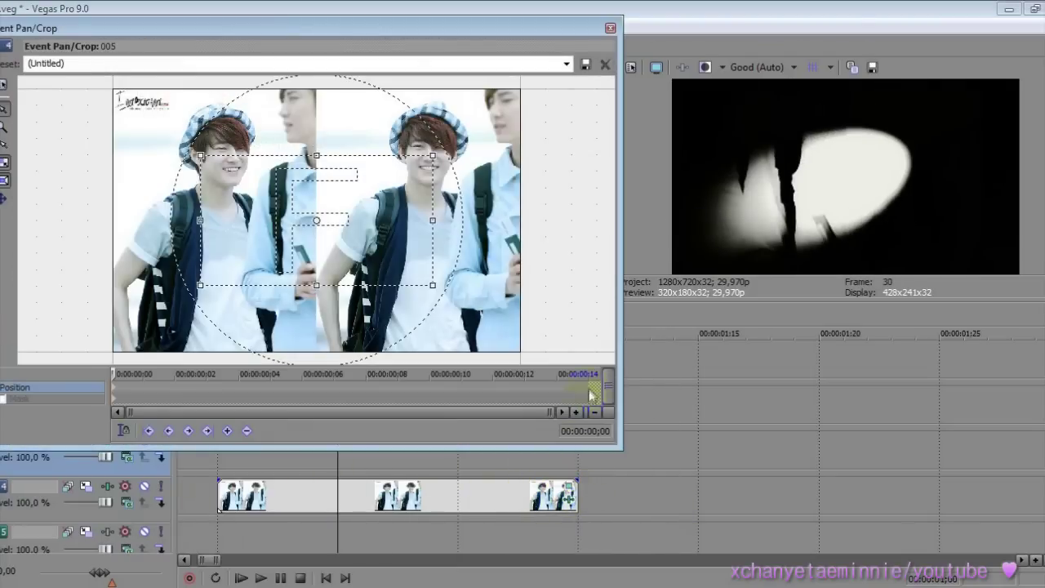
click(610, 29)
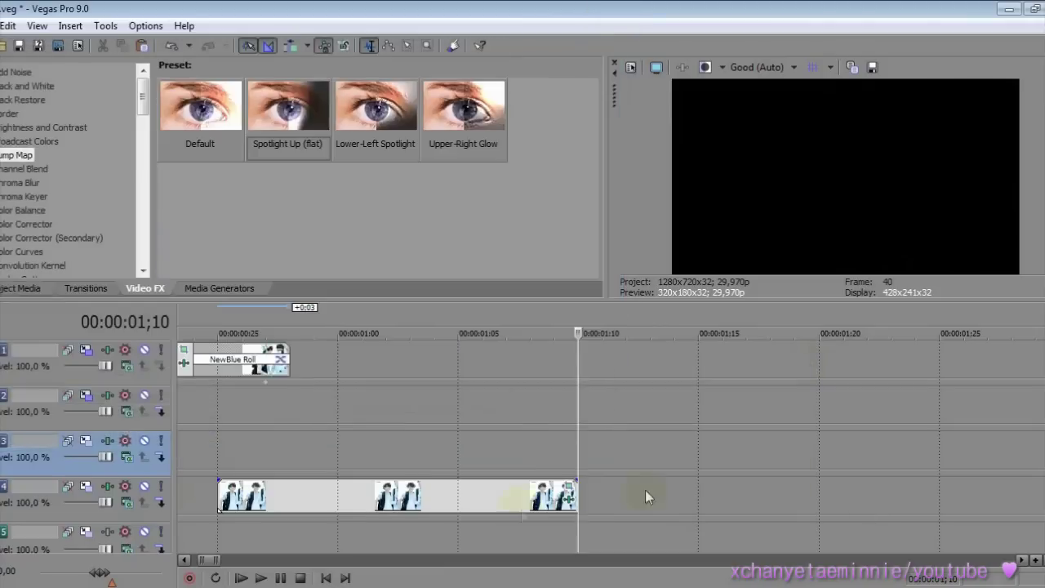
Place 005.jpg on track 4 overlapping the first event from 00:00:01;03, split it at 00:00:01;20 and delete the remainder
click(8, 288)
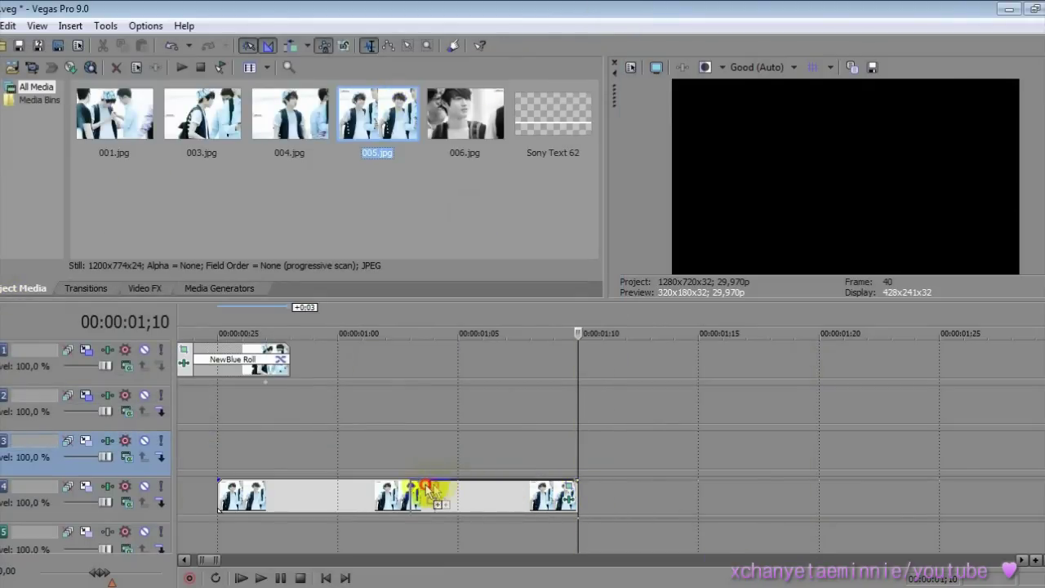
drag(435, 488, 411, 491)
click(627, 494)
click(822, 504)
key(s)
right_click(861, 494)
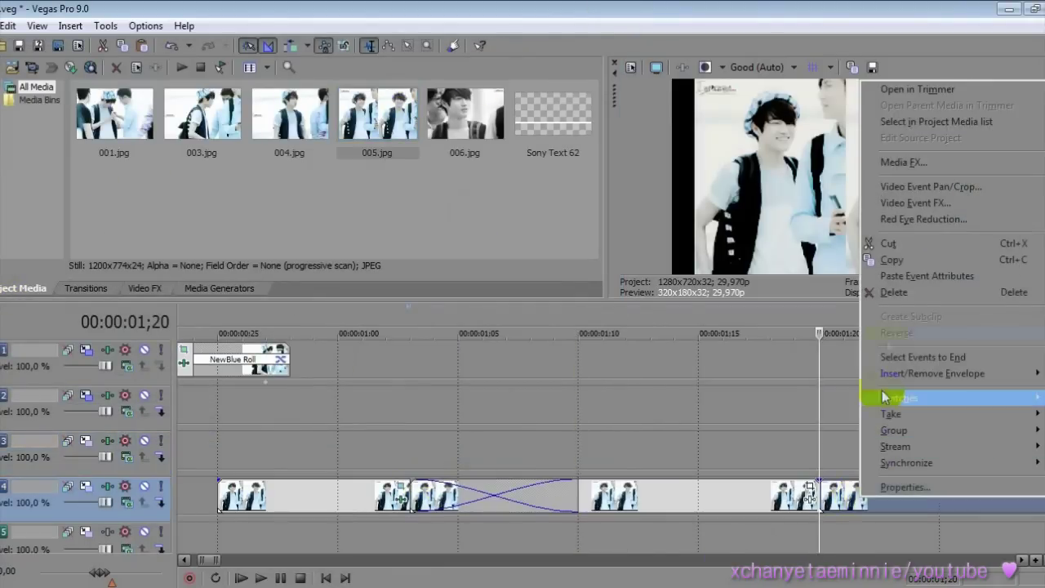
click(898, 275)
Crop the second 005 event to 16:9, shrink the area around the two faces and tilt it slightly
click(812, 493)
click(762, 505)
click(810, 486)
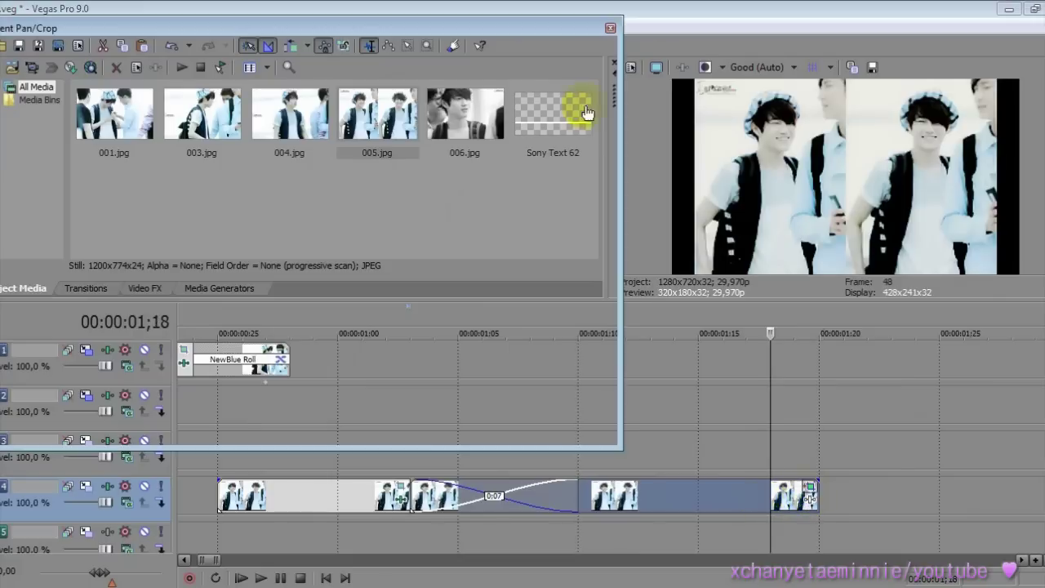
click(565, 63)
click(472, 112)
drag(518, 217, 475, 215)
drag(428, 242, 422, 221)
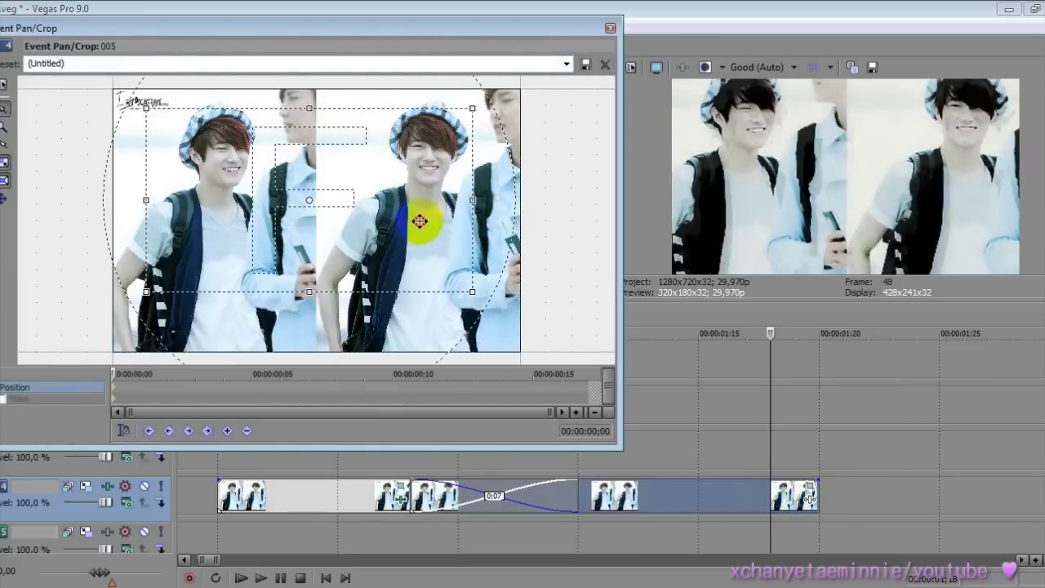
drag(474, 244, 459, 248)
drag(490, 210, 489, 190)
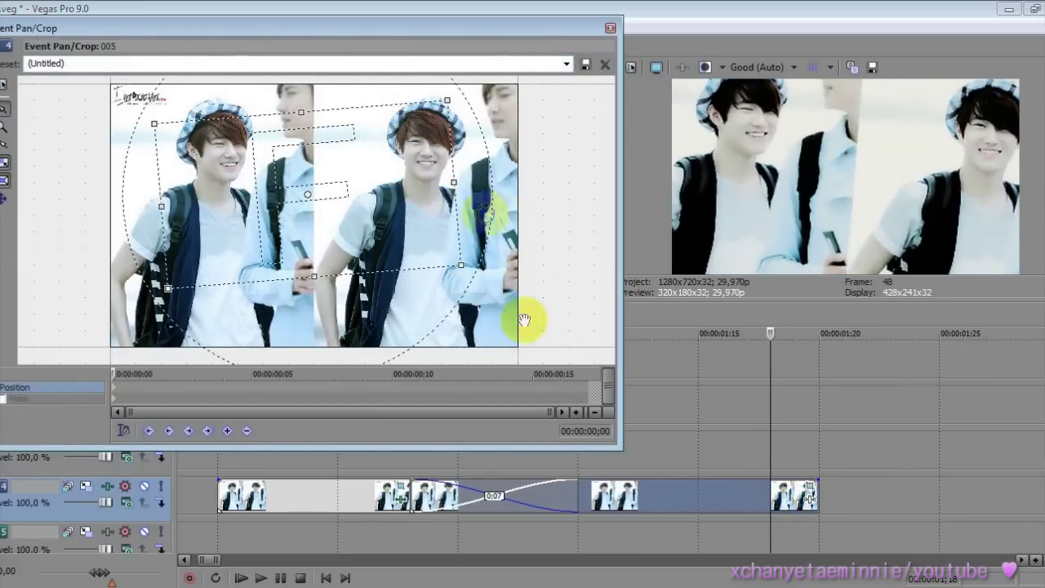
Add a crop keyframe at 00:00:00;17 of the second 005 event with the tilted area shifted towards the photo's right side
click(588, 381)
drag(400, 221, 426, 212)
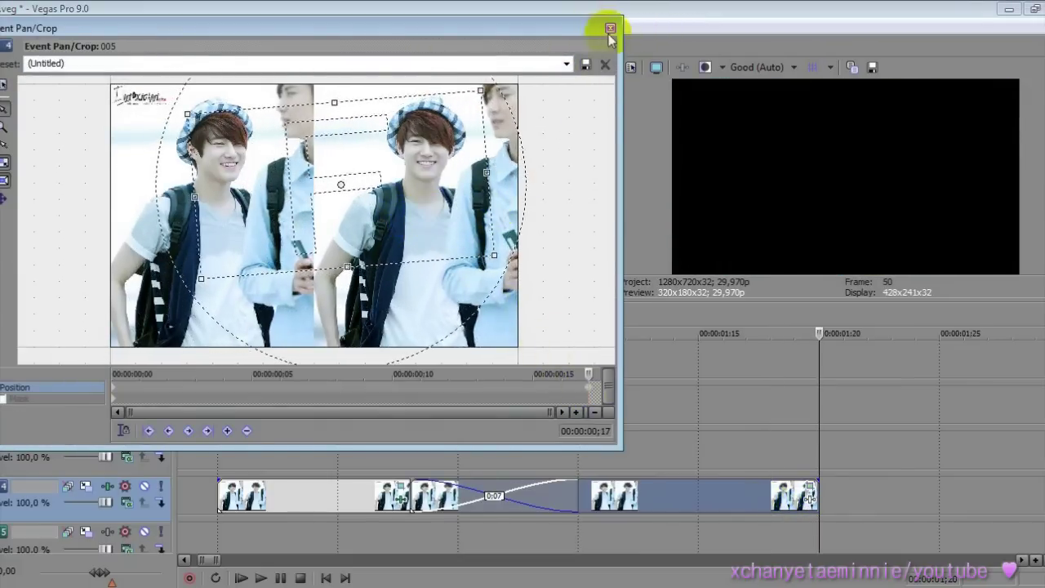
click(609, 28)
Apply the NewBlue Shear Waterfall transition to the crossfade between the two 005 events and play it back
click(627, 457)
click(86, 288)
drag(149, 128, 141, 202)
click(42, 174)
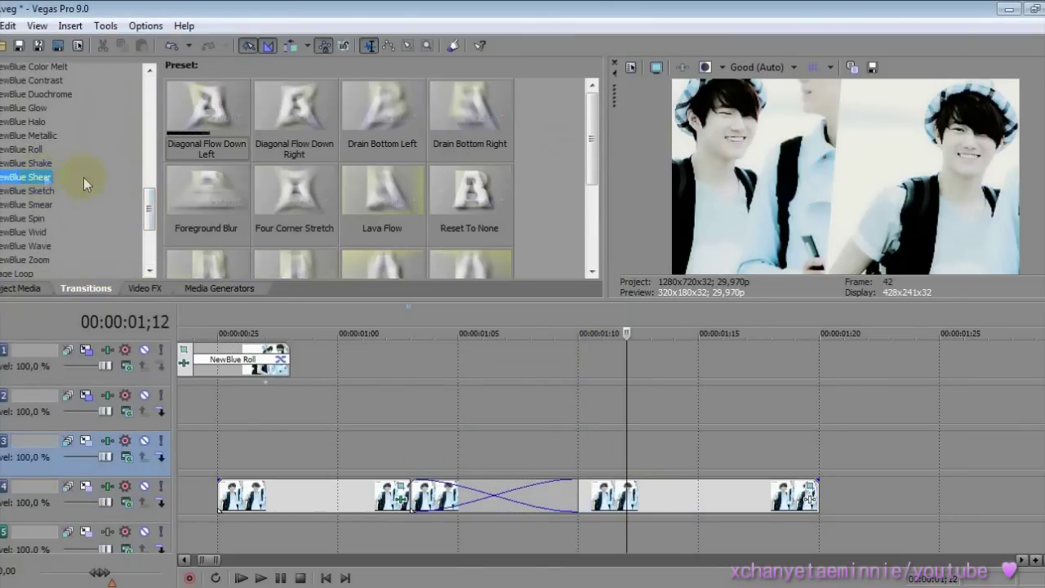
drag(593, 152, 593, 192)
drag(302, 266, 493, 495)
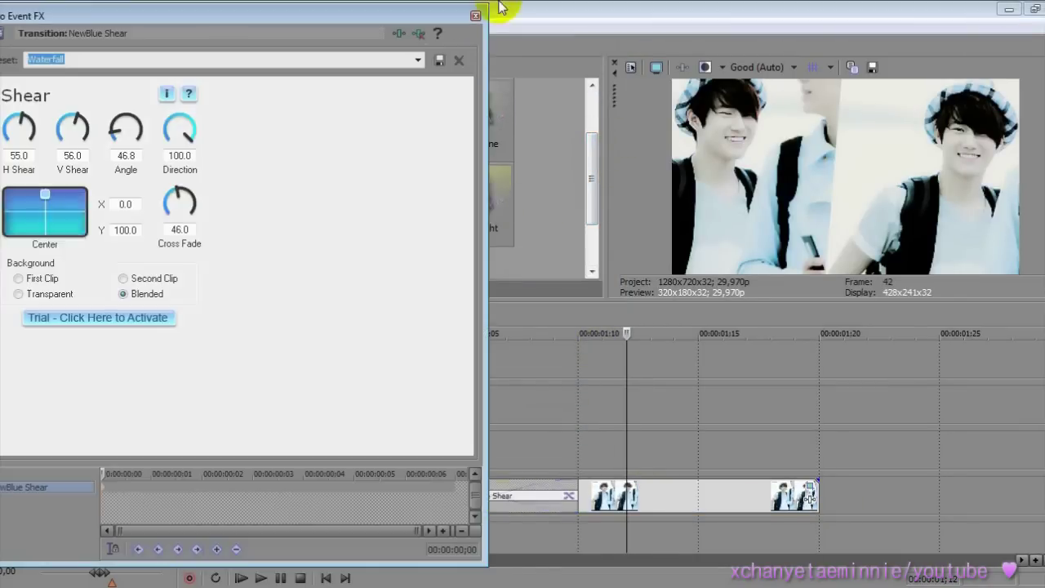
click(476, 15)
click(434, 450)
key(space)
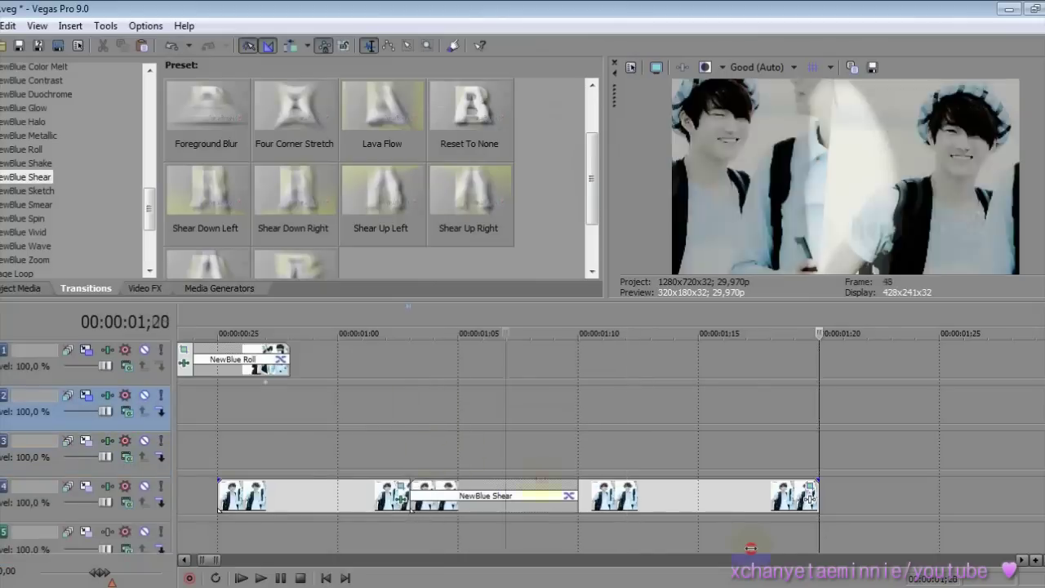
key(space)
Fade the first 005 event in until 00:00:01;00 and fade the second one out from 00:00:01;15
drag(451, 516, 314, 499)
drag(820, 481, 706, 502)
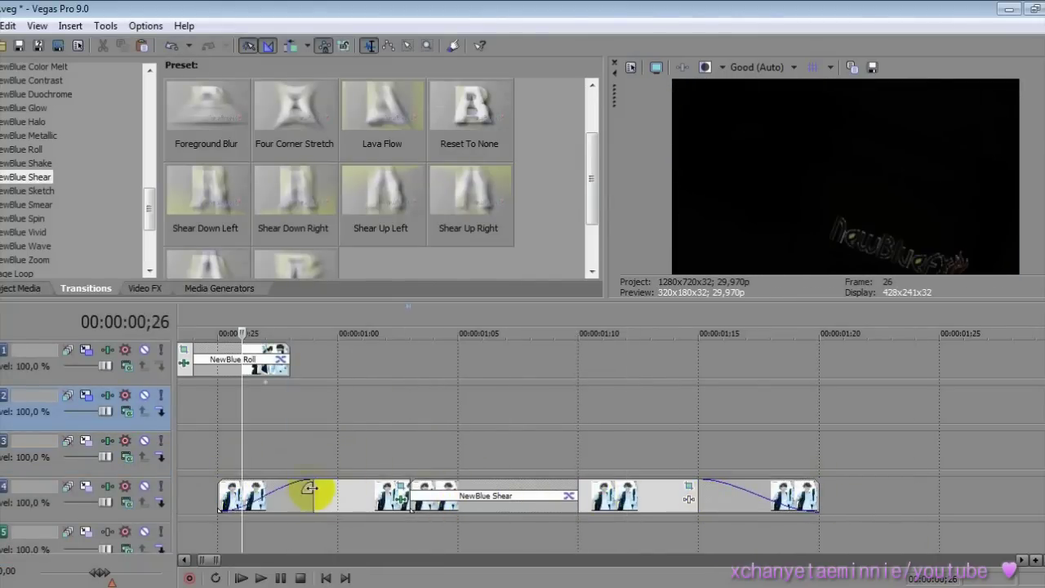
drag(308, 488, 337, 490)
Apply the NewBlue Shake preset Jackhammer to the first 005 event's fade-in and Intimate to the second one's fade-out, and check them
click(40, 165)
drag(214, 199, 272, 360)
click(475, 15)
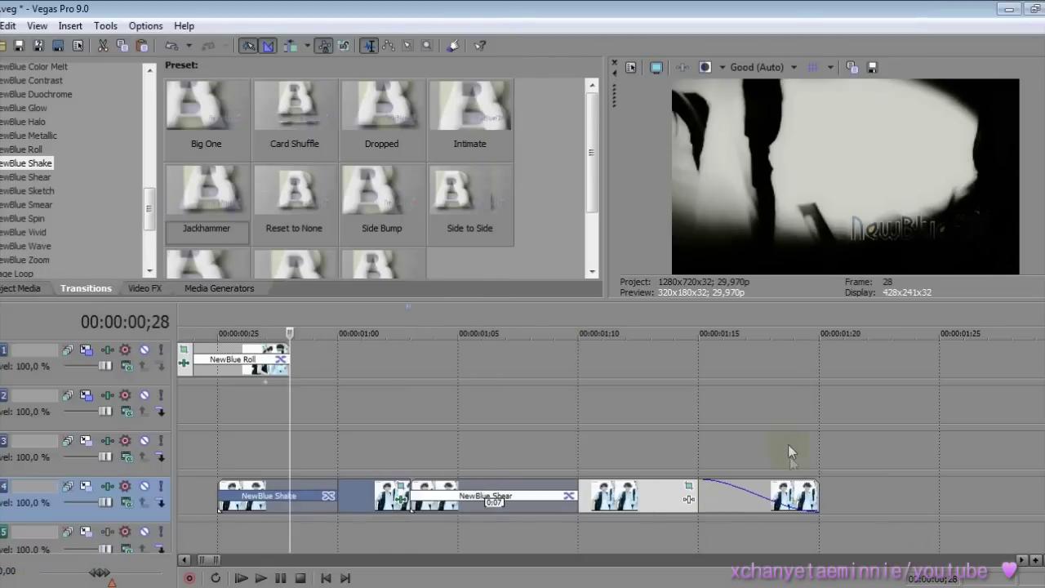
click(790, 449)
drag(462, 106, 755, 499)
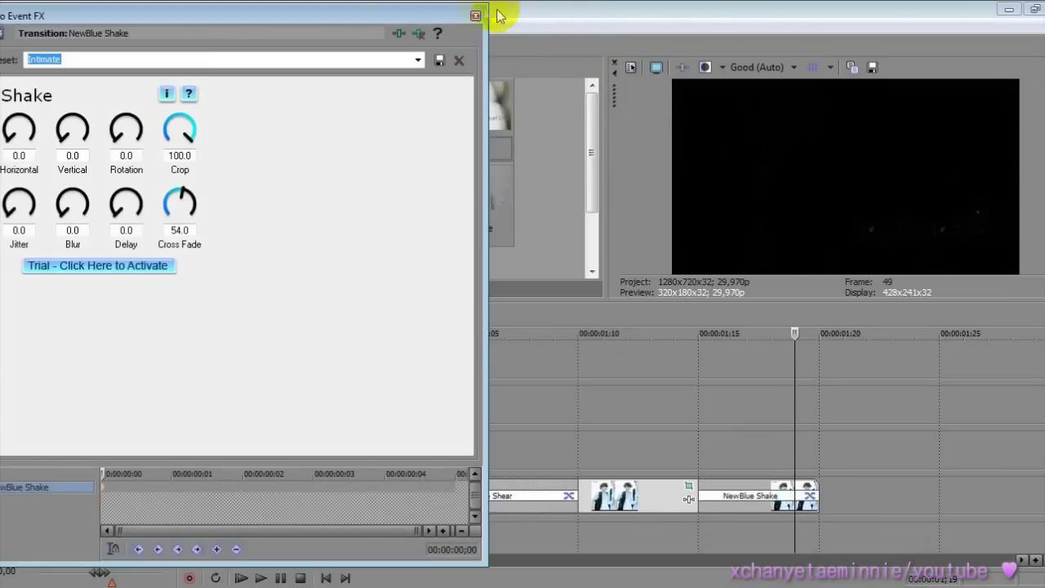
click(475, 16)
click(291, 455)
click(705, 461)
click(241, 449)
click(892, 490)
click(626, 445)
click(813, 463)
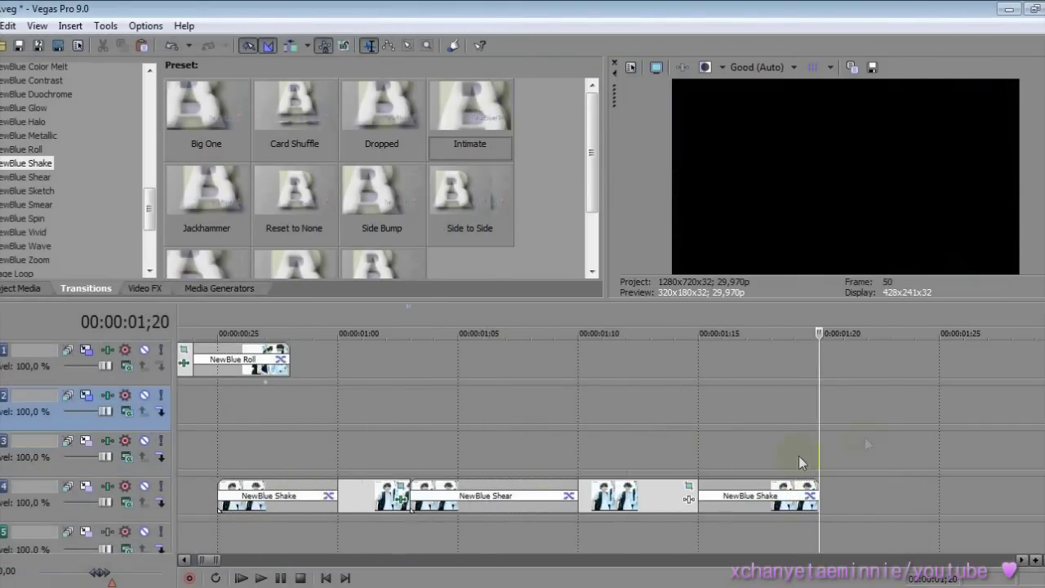
Place 006.jpg on track 4 starting at 00:00:01;20
click(30, 287)
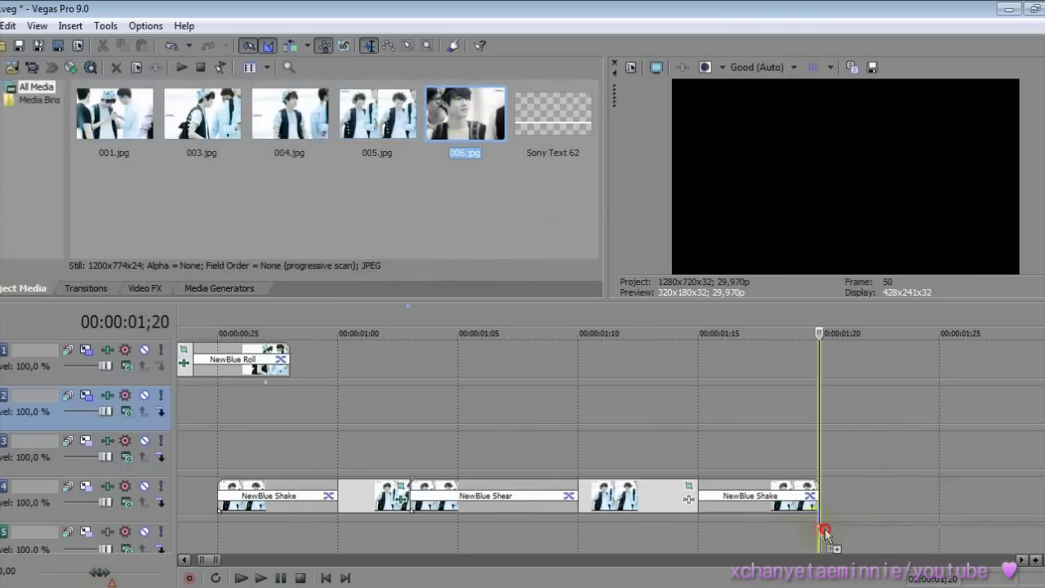
drag(825, 533, 824, 534)
scroll(1036, 489, down, 1)
drag(986, 499, 957, 456)
Move the two 005 events up to track 3, with the first one starting at 00:00:00;25
drag(604, 443, 482, 410)
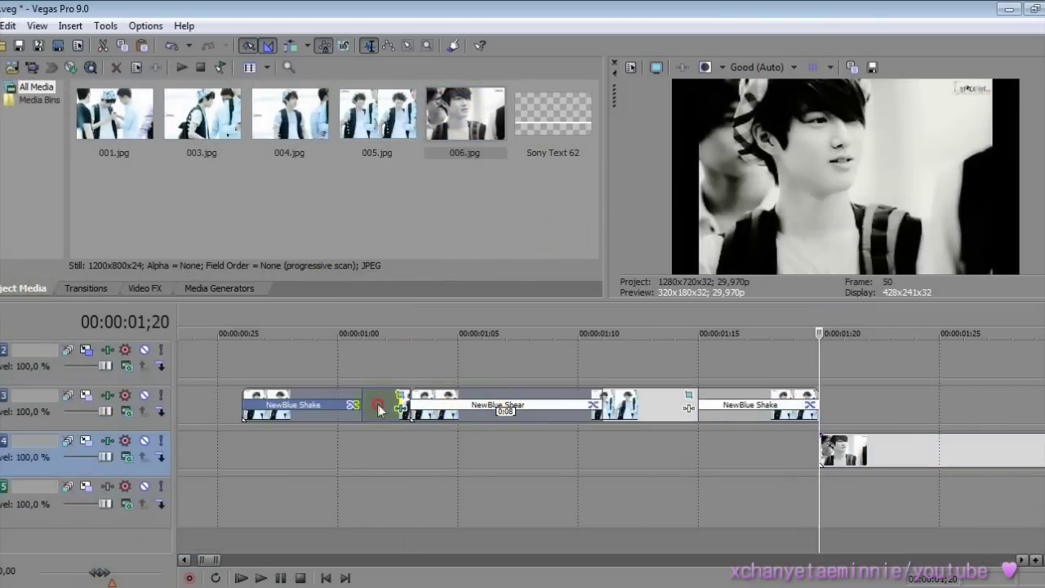
drag(378, 405, 352, 405)
click(451, 455)
Split the 006 event on track 4 at 00:00:02;05 and delete the part after the split
click(1022, 560)
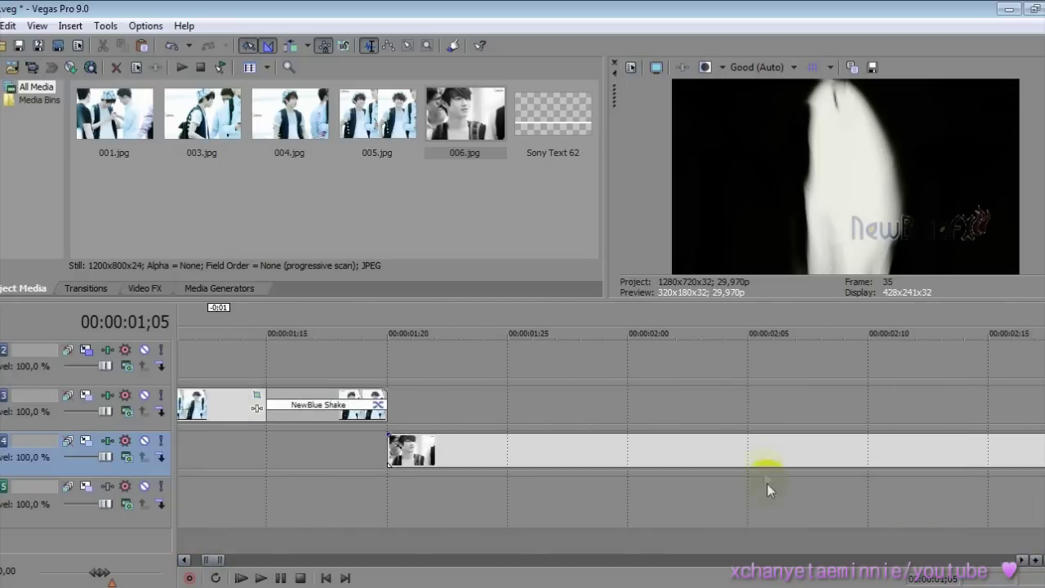
click(747, 451)
key(s)
right_click(781, 449)
click(824, 246)
click(603, 450)
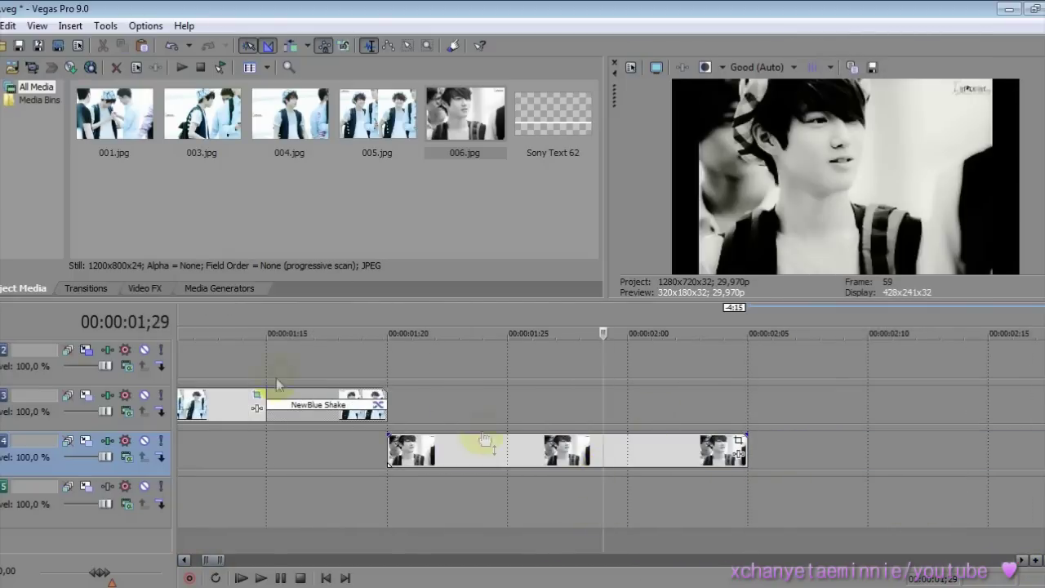
Add a White Solid Color event on track 5 from 00:00:01;20 and cut off everything after 00:00:02;05
click(217, 287)
click(16, 142)
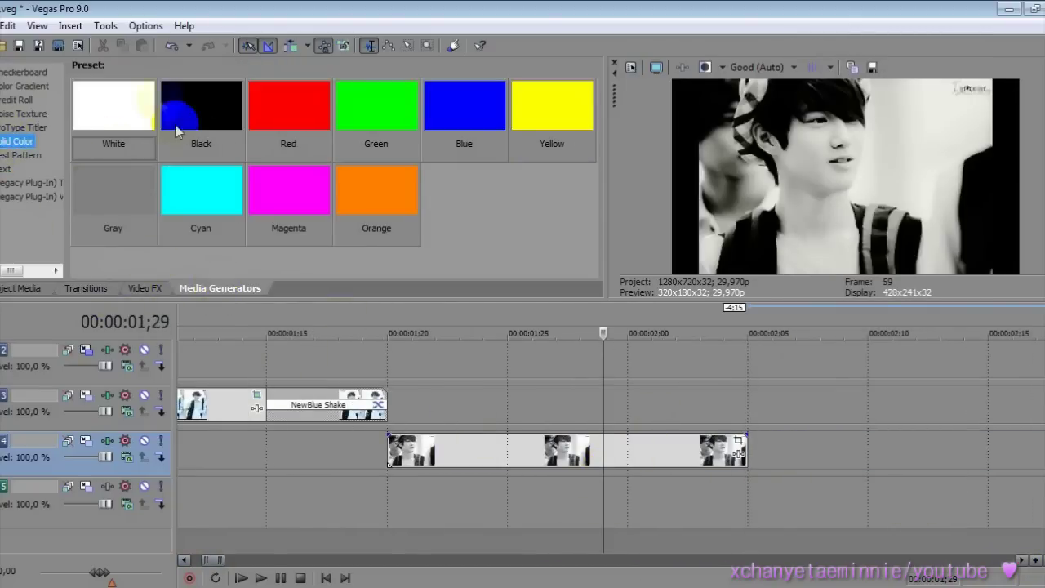
drag(372, 491, 393, 490)
click(517, 18)
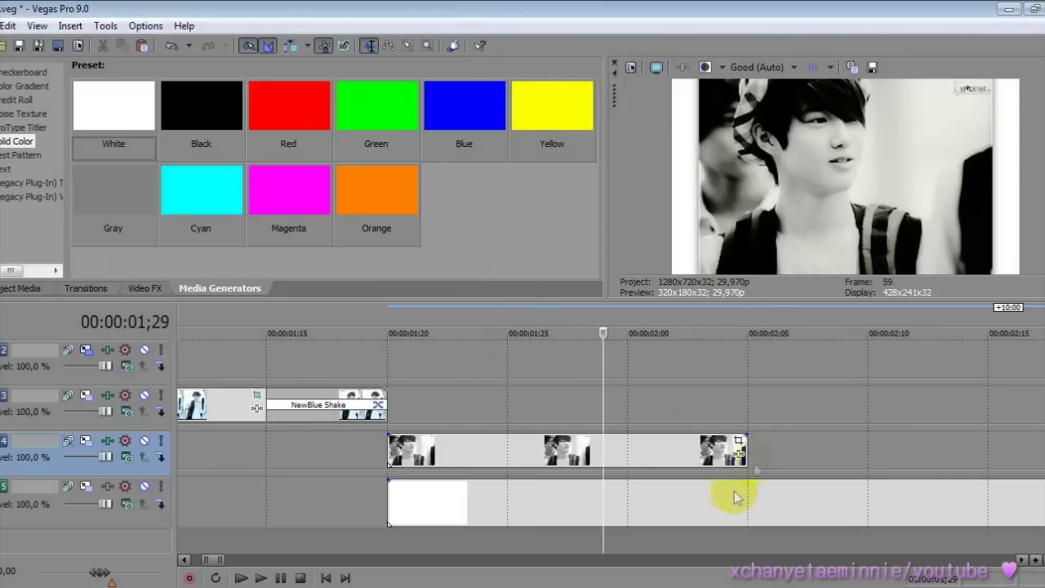
click(778, 497)
right_click(778, 494)
click(823, 252)
Apply the Square, Center, White Border Cookie Cutter to the white event on track 5 and change its shape to Circle
click(555, 504)
click(151, 291)
drag(142, 104, 142, 131)
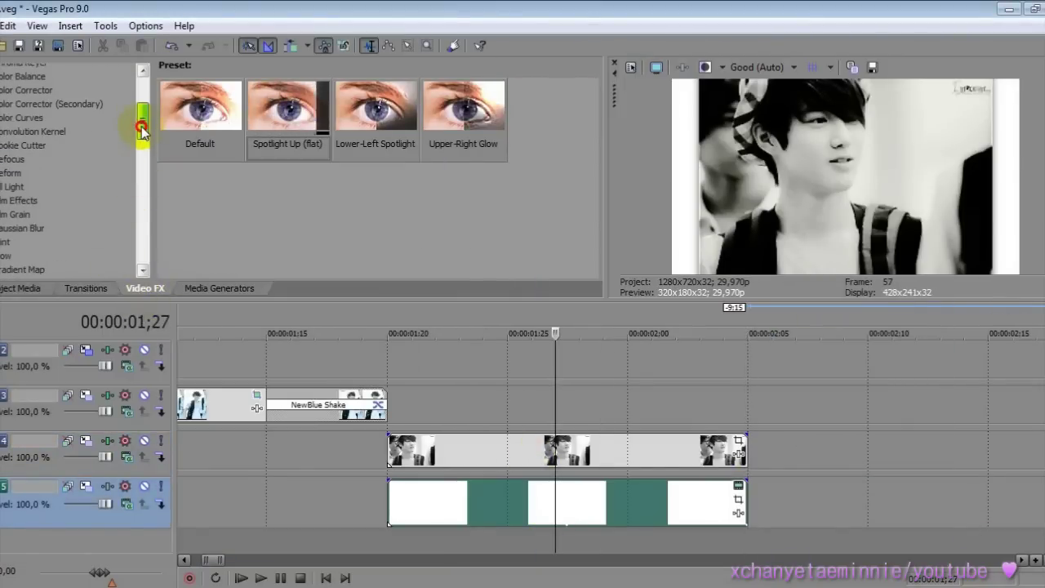
click(23, 144)
drag(549, 502, 547, 499)
click(284, 131)
click(245, 149)
click(475, 16)
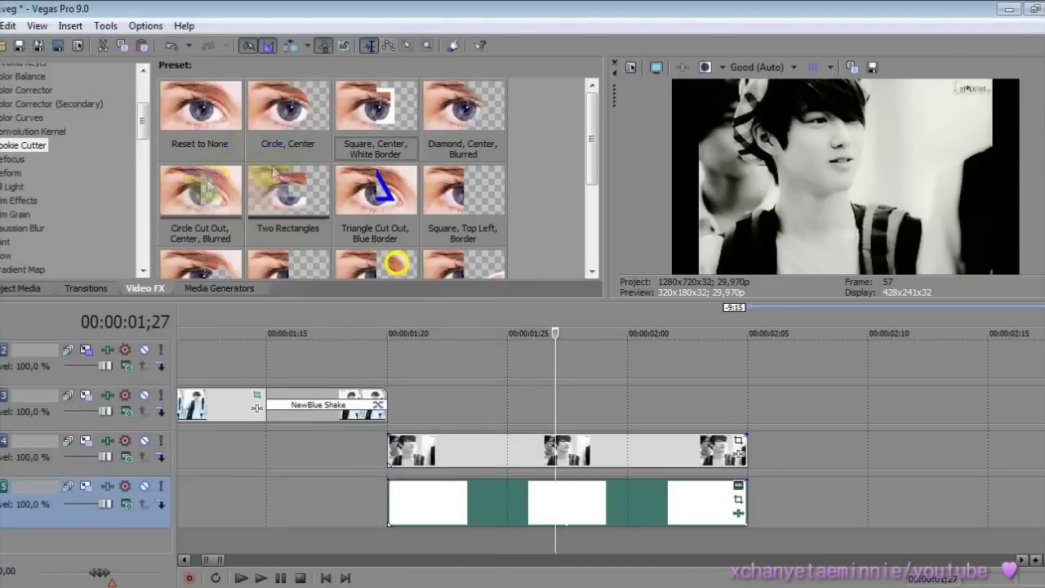
Crop the 006 event to the 16:9 Widescreen TV aspect ratio and shrink the area around the face
click(738, 441)
click(567, 63)
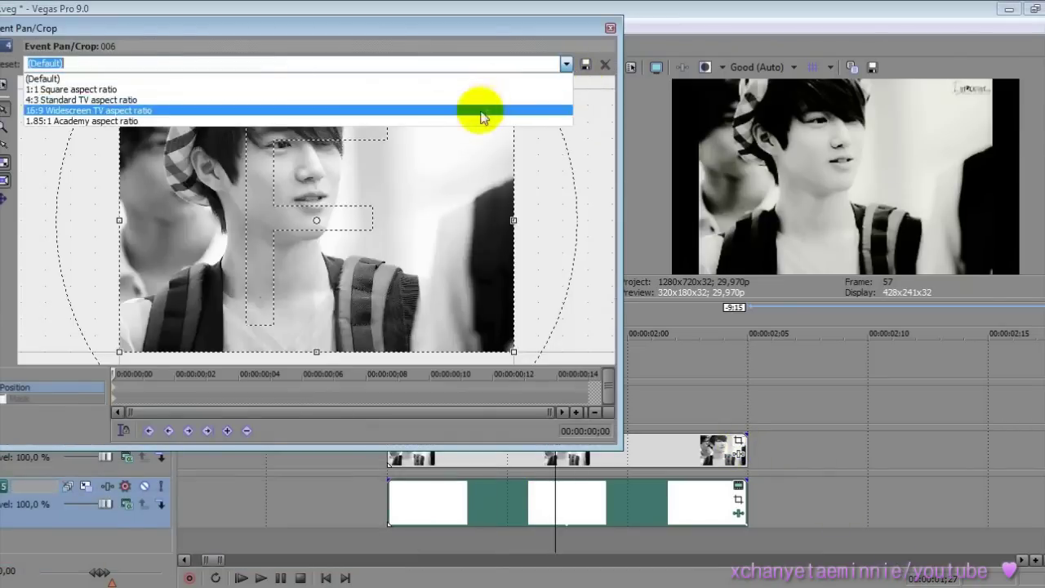
click(474, 119)
drag(510, 222, 422, 224)
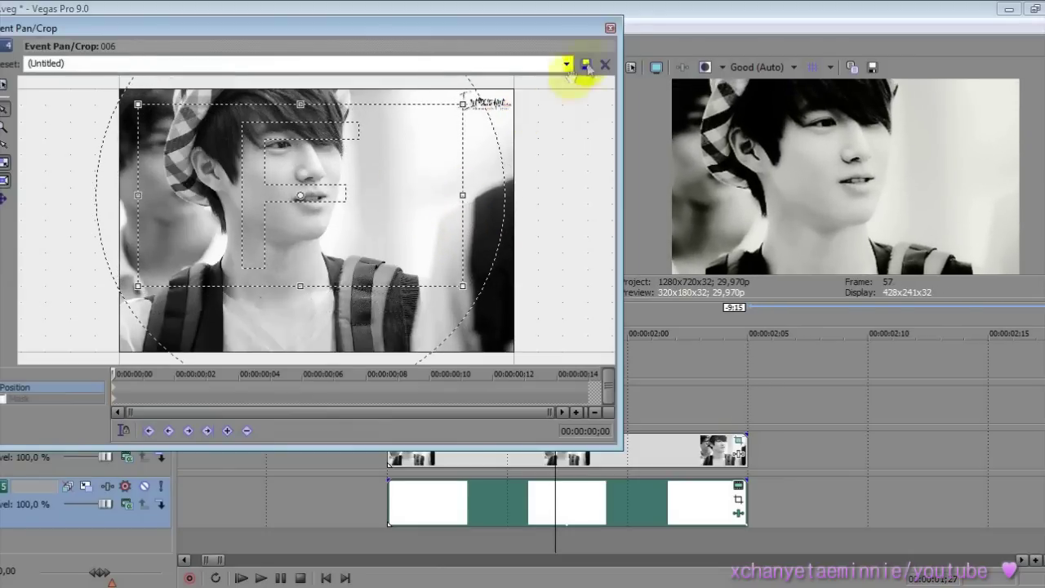
click(610, 29)
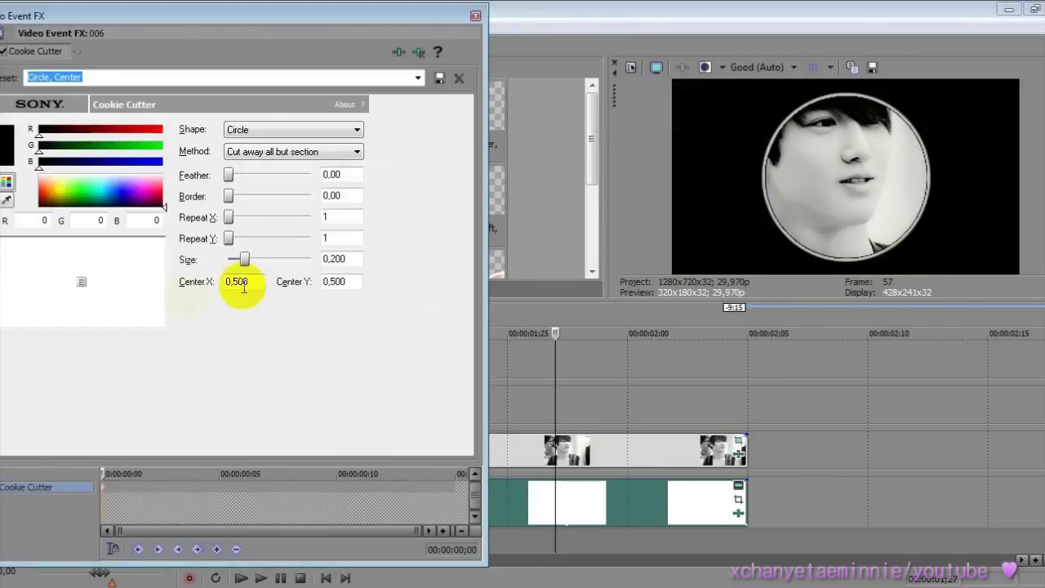
Set the Cookie Cutter circle size of the 006 event to 0.270 and animate it slightly larger at 00:00:00;15
drag(245, 260, 251, 258)
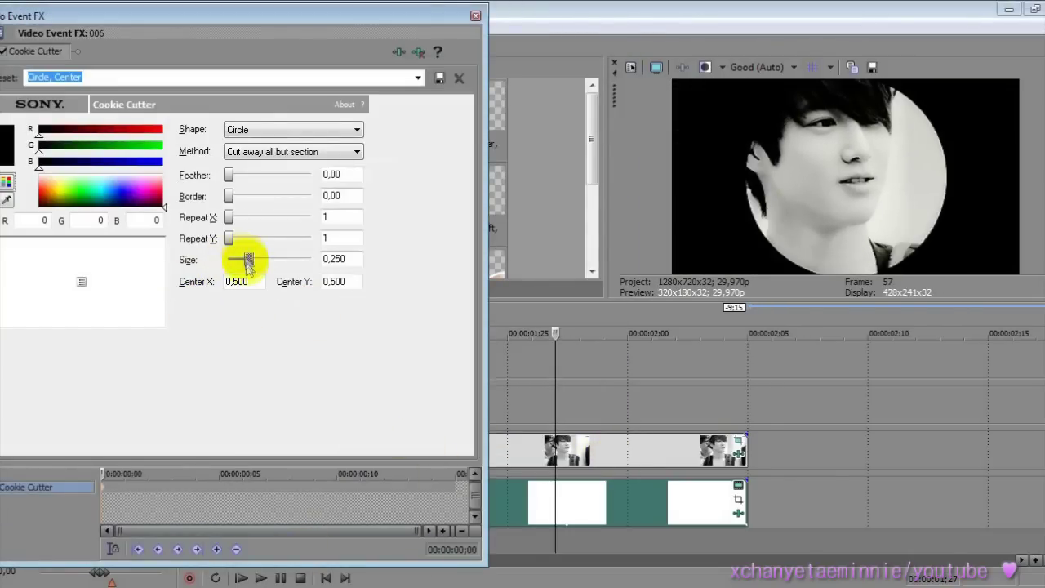
click(456, 502)
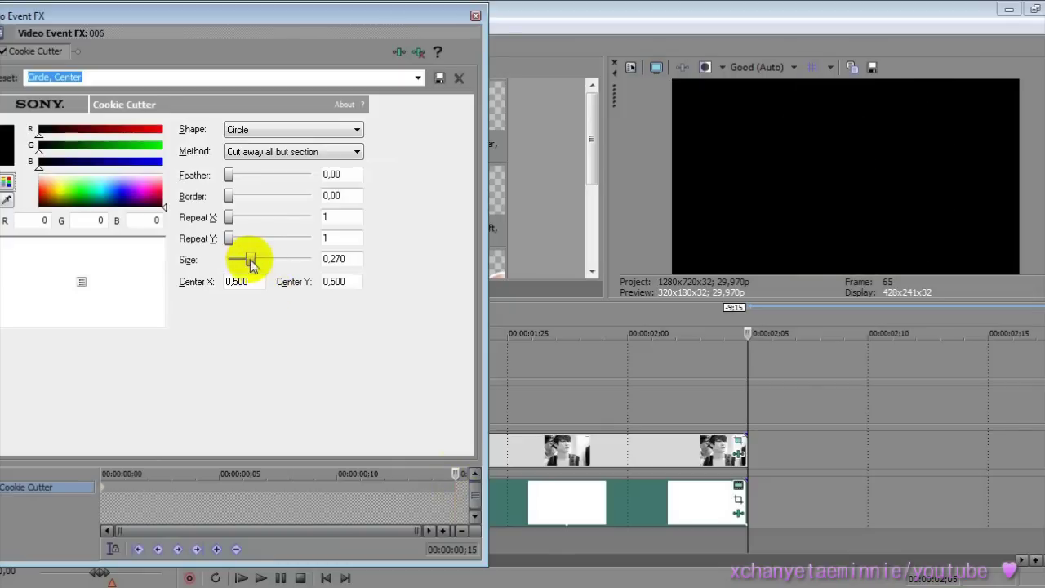
click(475, 17)
Add an end position keyframe to the 006 event's Pan/Crop with a slightly enlarged crop area
click(737, 441)
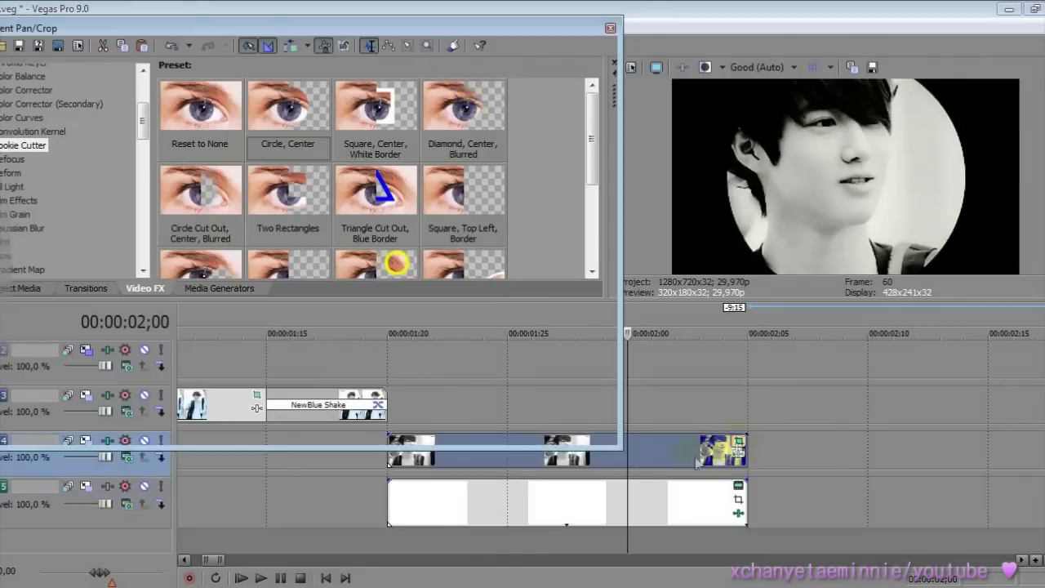
click(596, 397)
drag(448, 180, 469, 178)
click(610, 27)
click(584, 527)
click(738, 486)
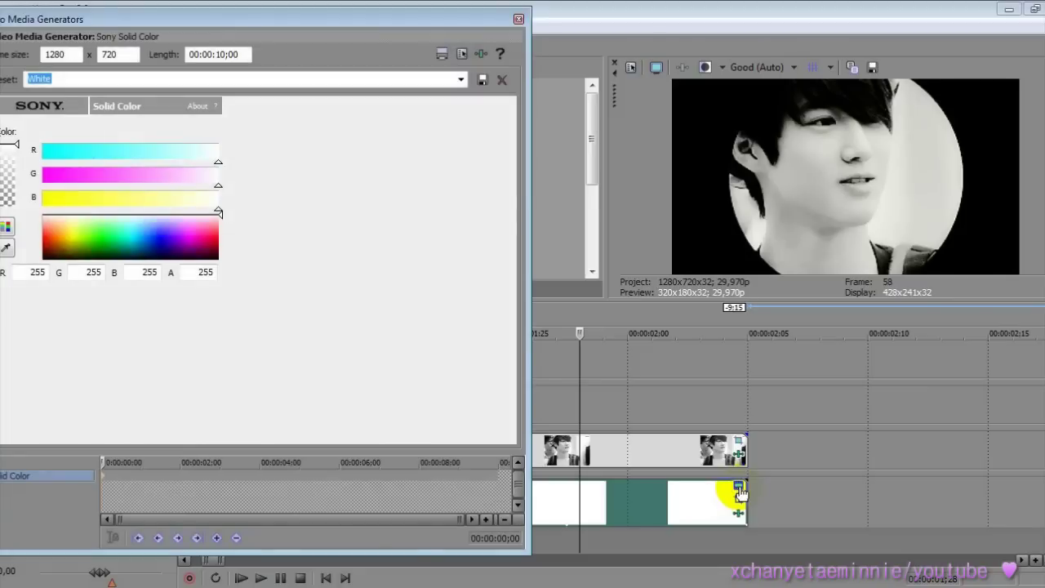
click(519, 19)
click(738, 499)
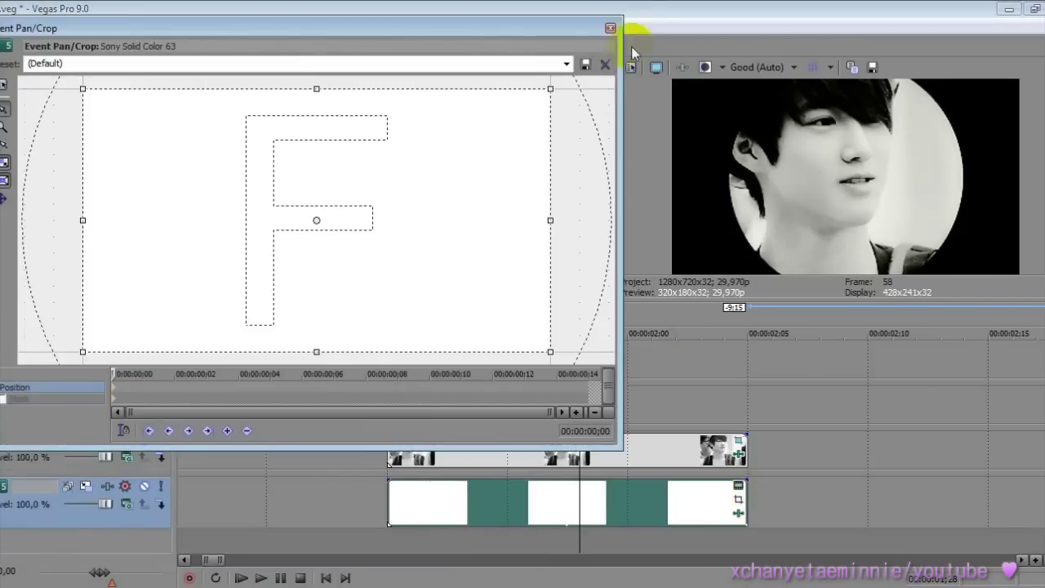
click(610, 15)
Animate the Cookie Cutter size of the white event on track 5 from 0.390 at the start to about 0.360 at 00:00:00;15
click(738, 513)
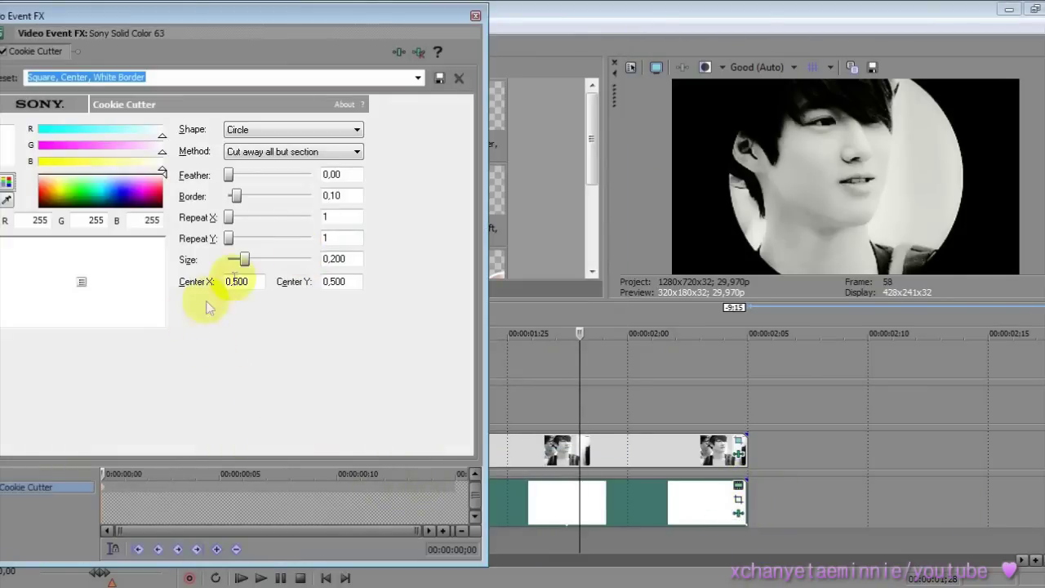
drag(247, 260, 261, 258)
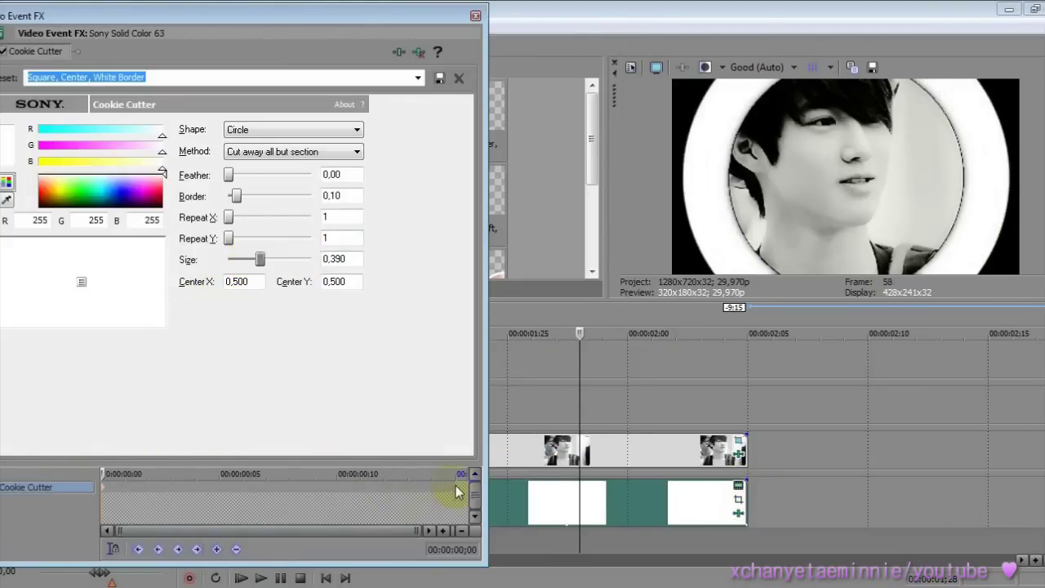
click(455, 492)
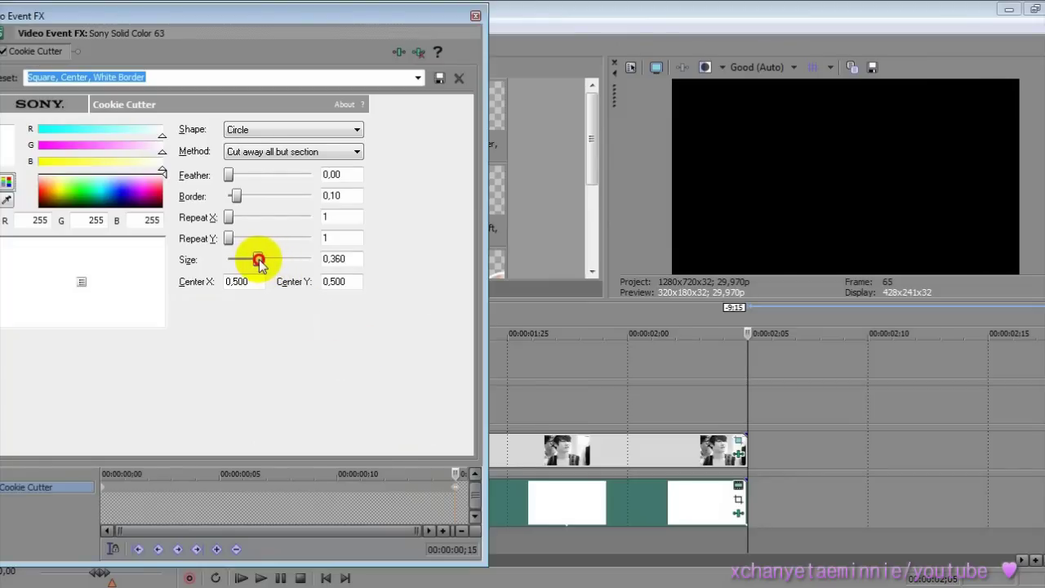
click(475, 16)
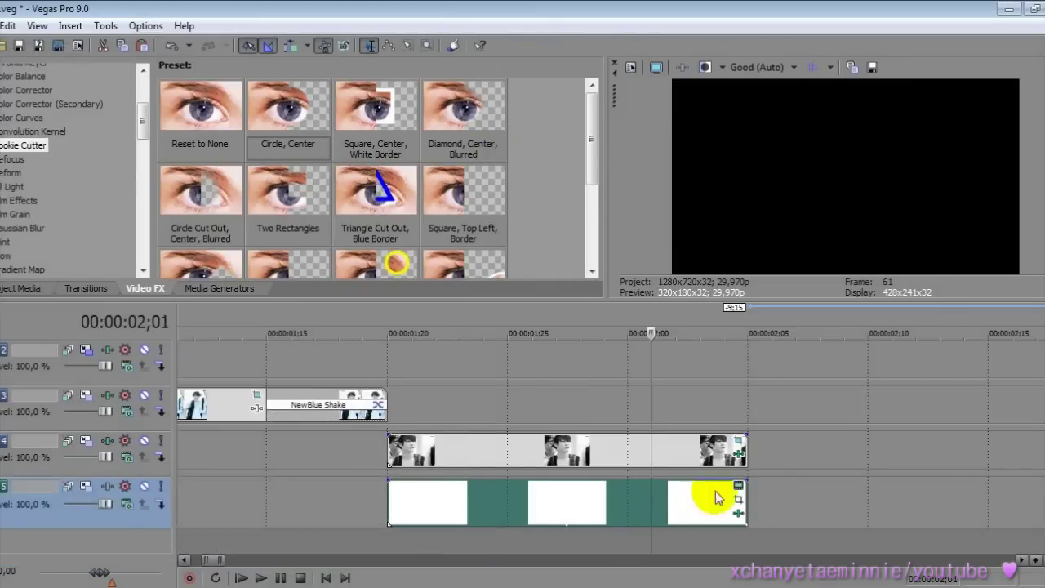
Set a pink colour (RGB 255, 118, 201) on the Solid Color generator's end keyframe at 00:00:09;29
click(738, 485)
click(199, 222)
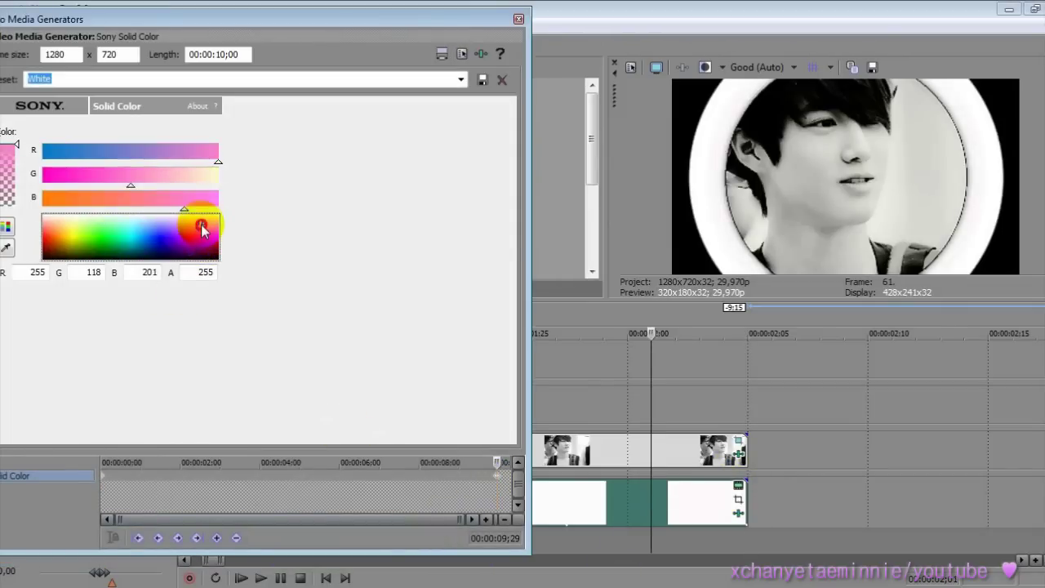
click(519, 18)
Add five-frame fade-ins and fade-outs to the 006 event on track 4 and the white event on track 5
click(432, 411)
drag(432, 411, 530, 490)
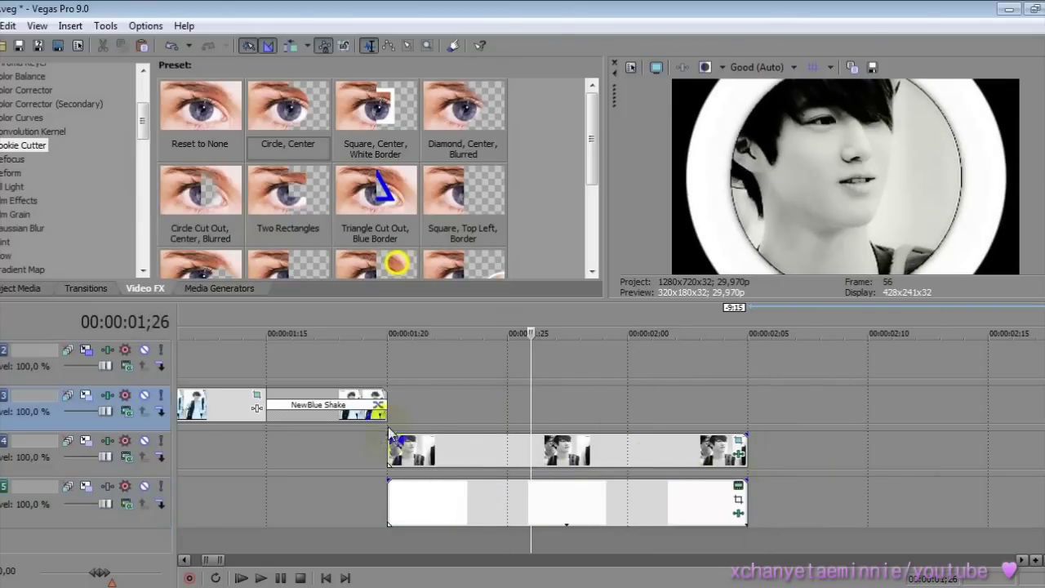
drag(418, 495, 506, 482)
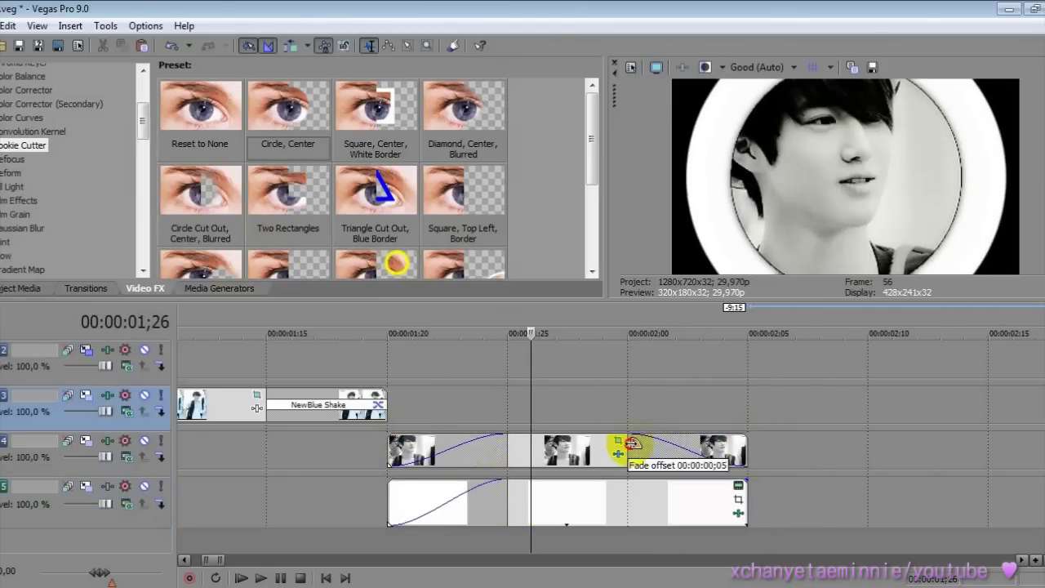
drag(742, 483, 625, 493)
click(617, 487)
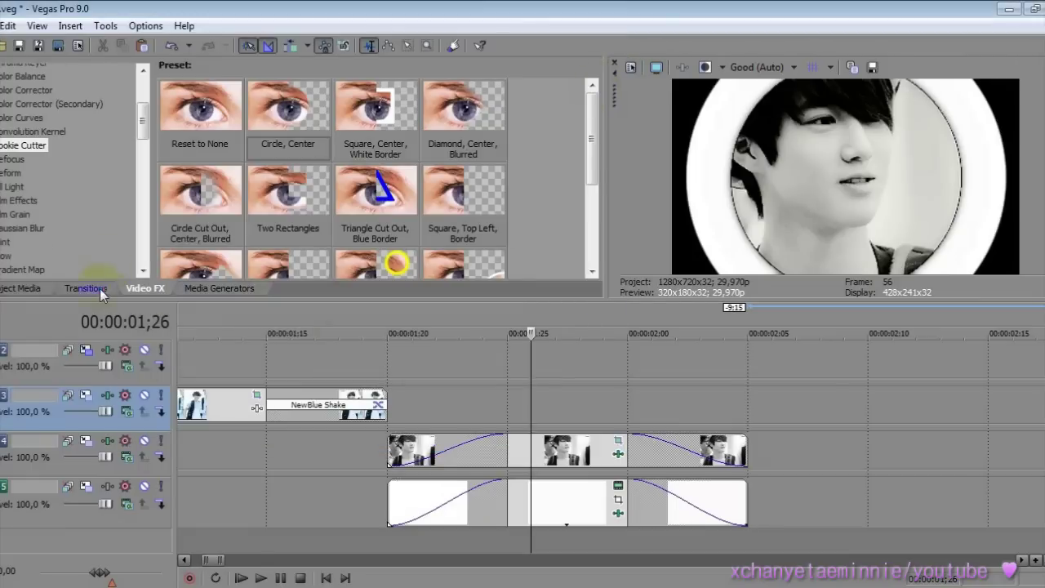
Apply the NewBlue Zoom Multiple Images transition to the fade-in of the 006 event on track 4
click(99, 288)
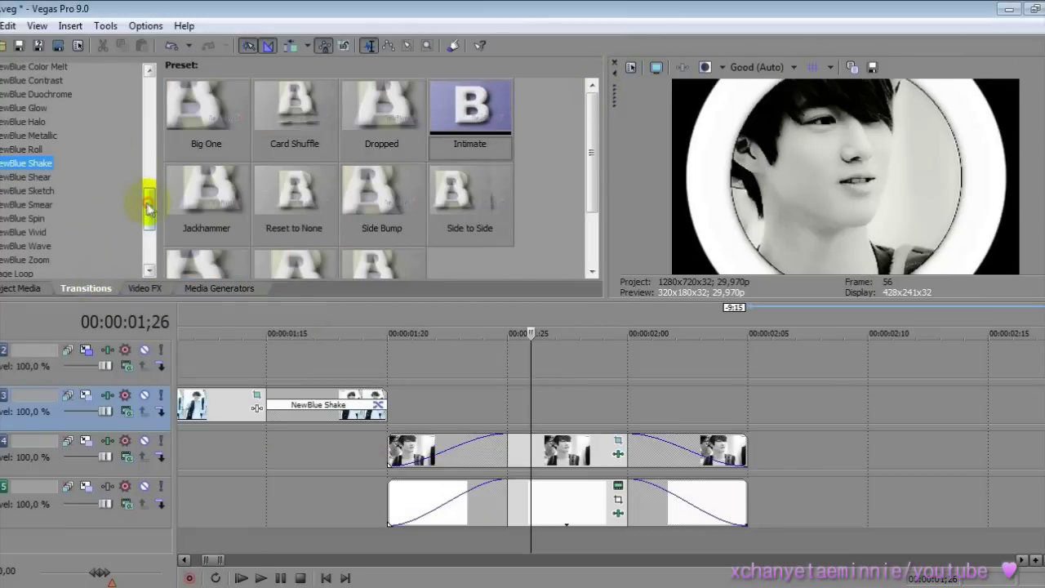
click(24, 260)
drag(293, 196, 440, 461)
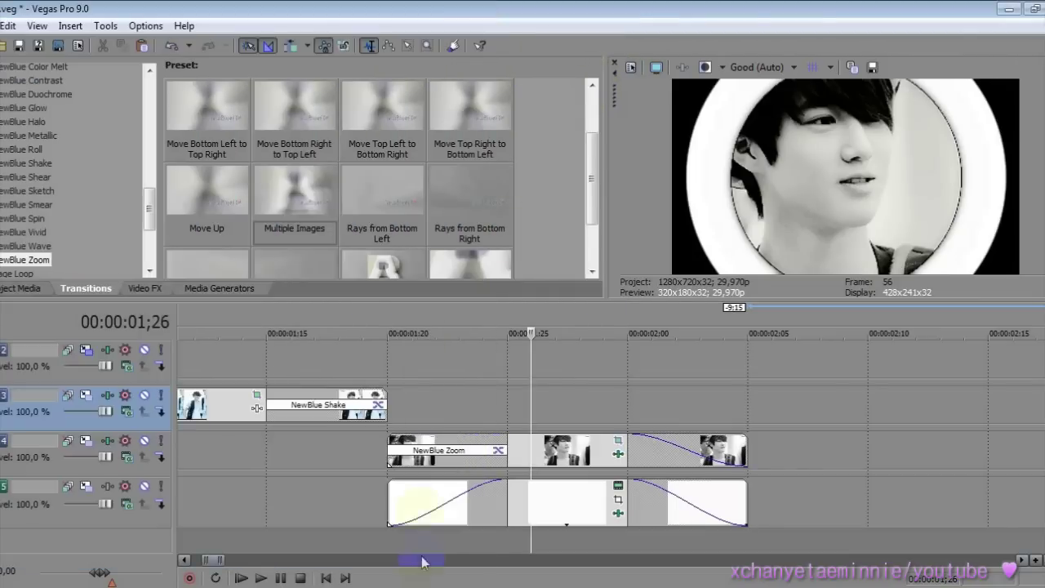
Apply the Iris transition preset Circle, Out, Center to both the fade-in and the fade-out of the white event on track 5
click(435, 502)
scroll(135, 147, up, 10)
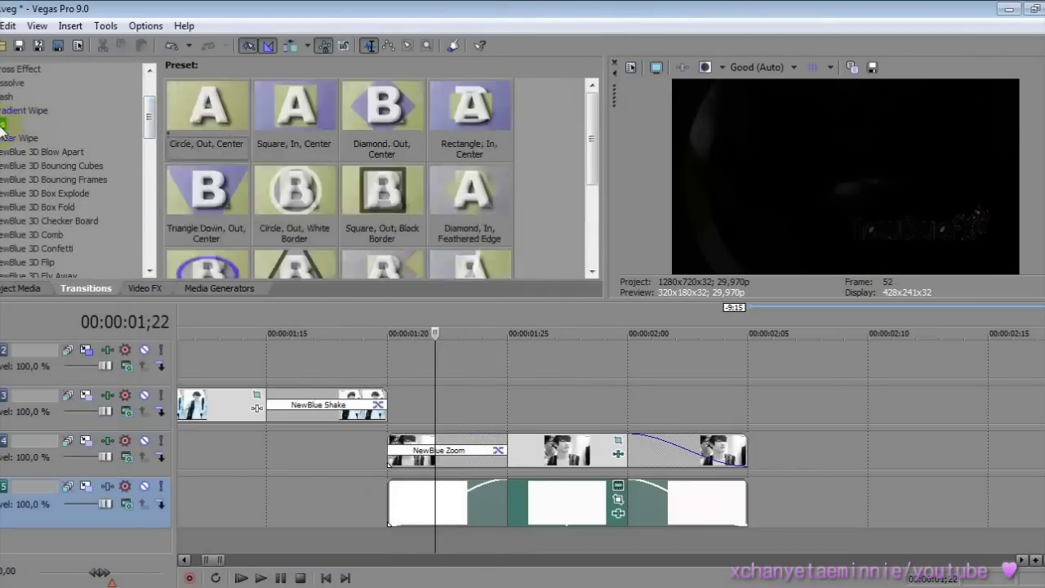
drag(481, 504, 474, 502)
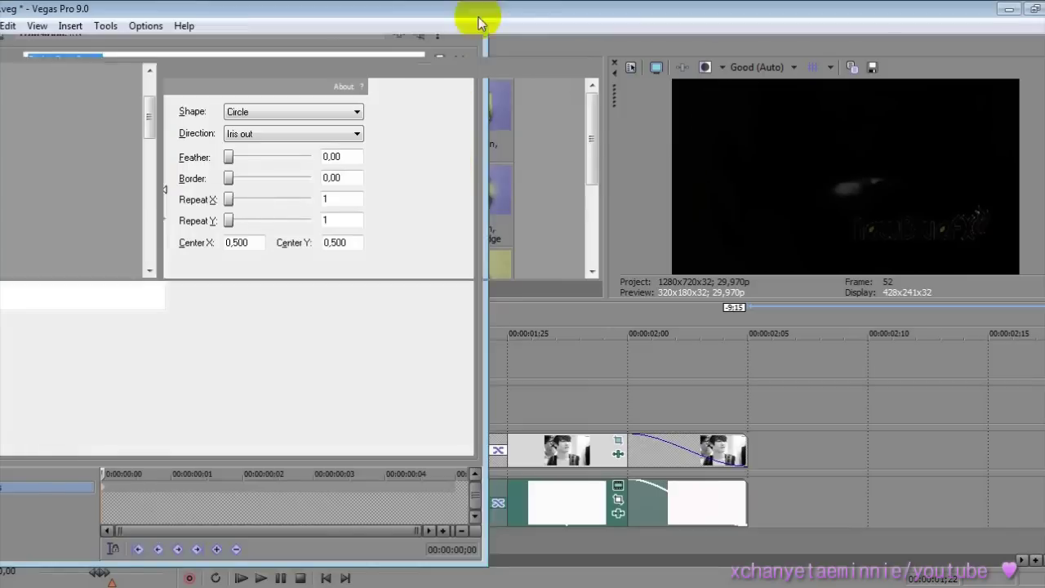
click(400, 412)
click(363, 501)
drag(461, 508, 675, 497)
drag(204, 105, 688, 502)
click(471, 15)
Apply the NewBlue 3D Spiral Bounce Blow Left transition to the fade-out of the 006 event on track 4
drag(148, 128, 148, 173)
click(96, 166)
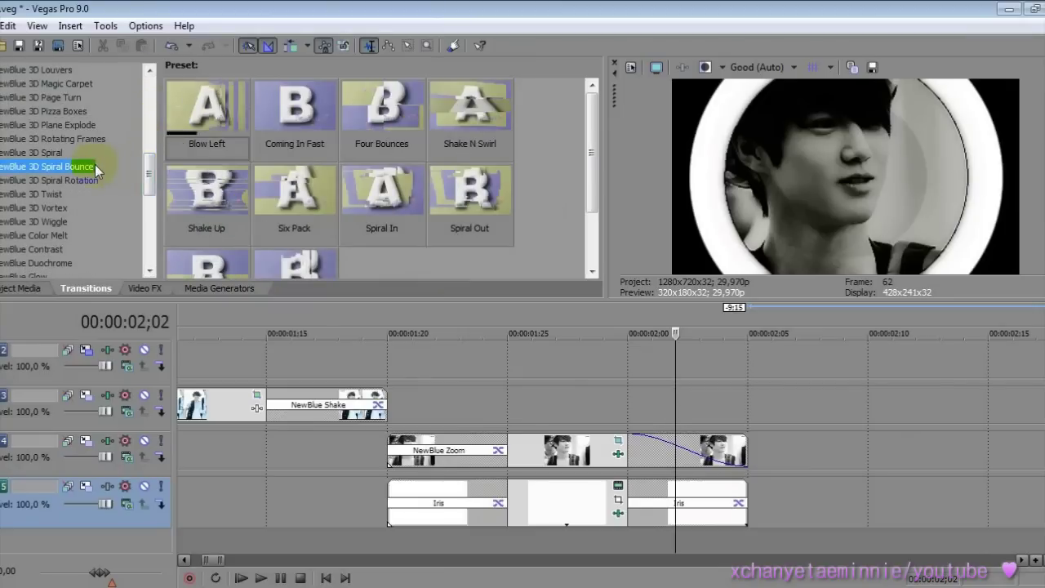
drag(206, 106, 677, 449)
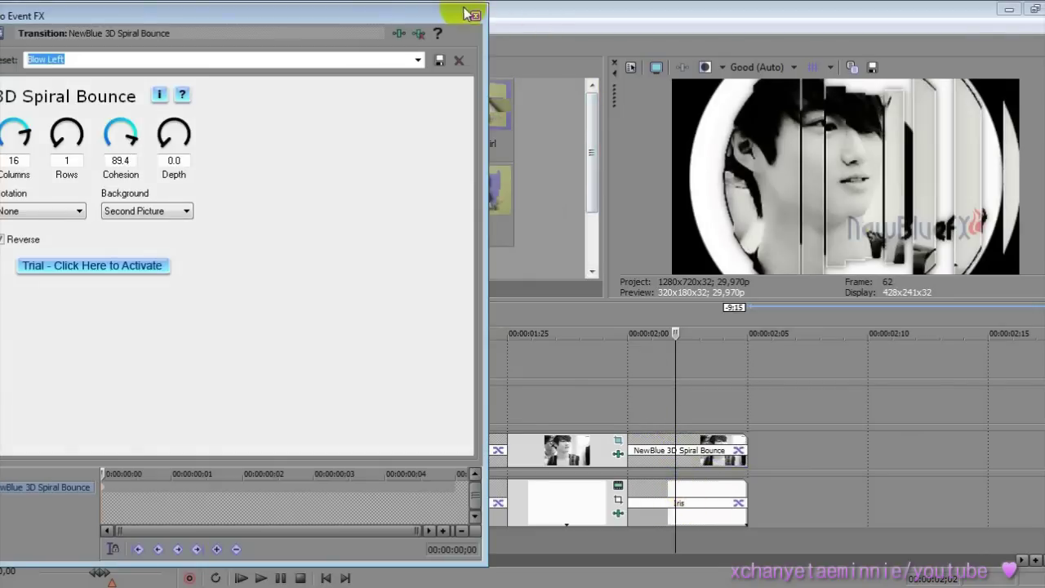